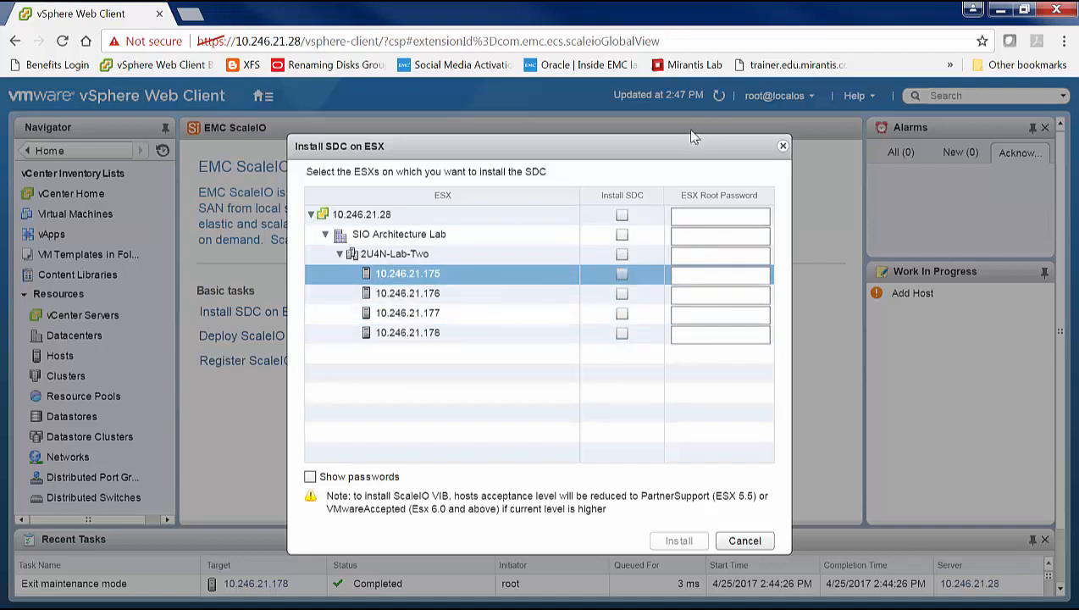
Step: Install the SDC on all ESX hosts under 10.246.21.28, entering the ESX root password, and finish the installation
click(621, 217)
click(621, 217)
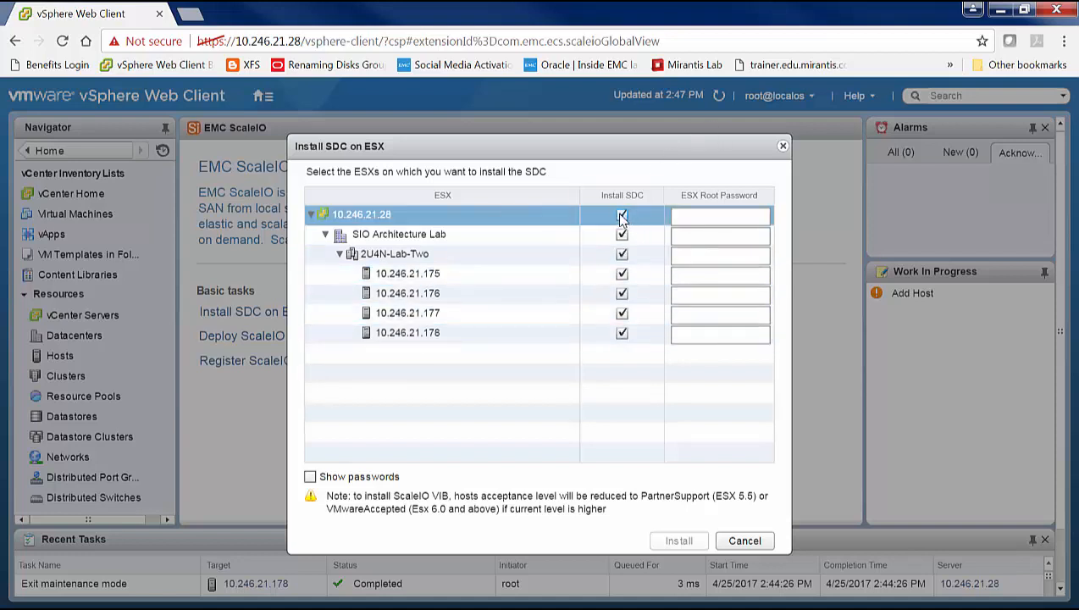
click(703, 220)
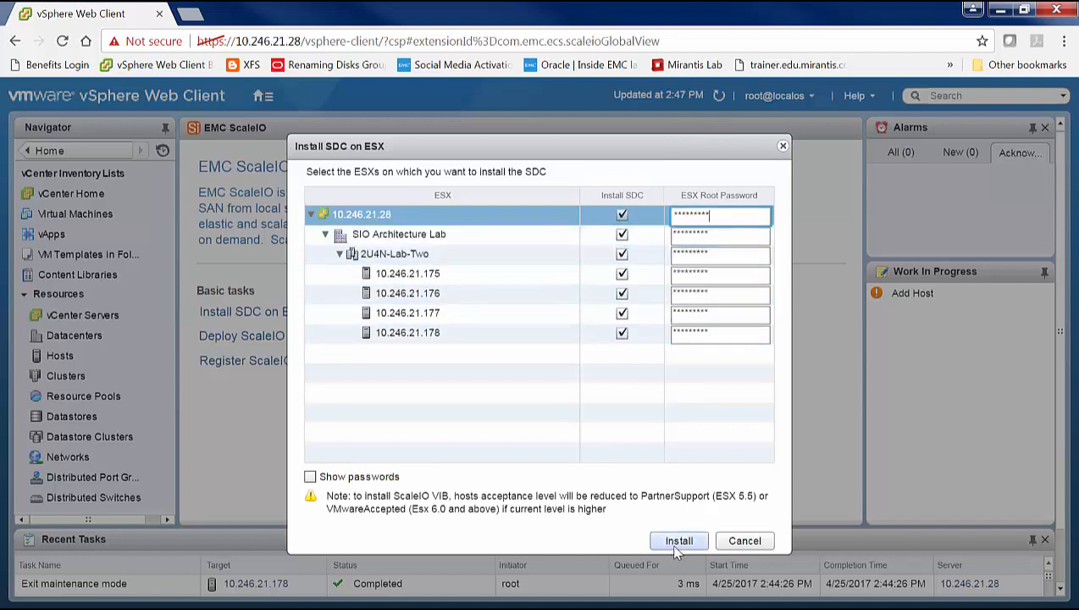
click(670, 543)
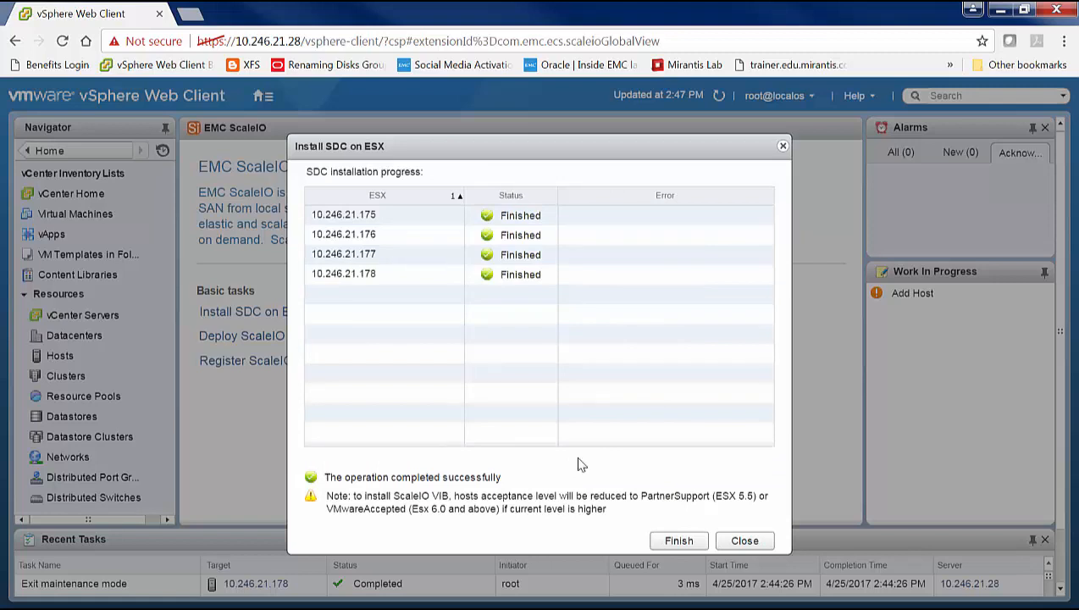
click(679, 541)
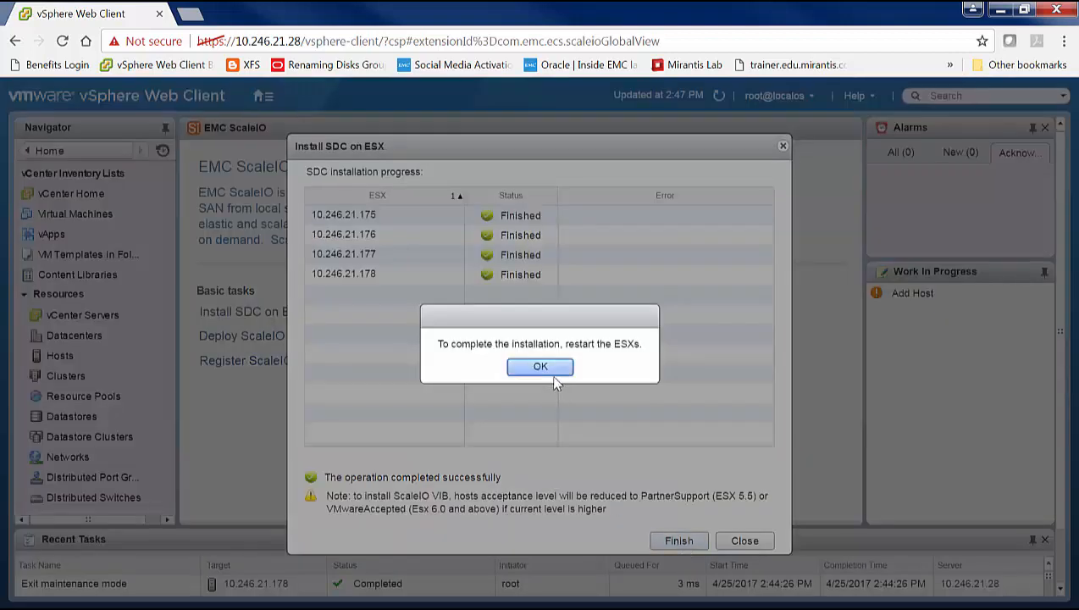
click(540, 366)
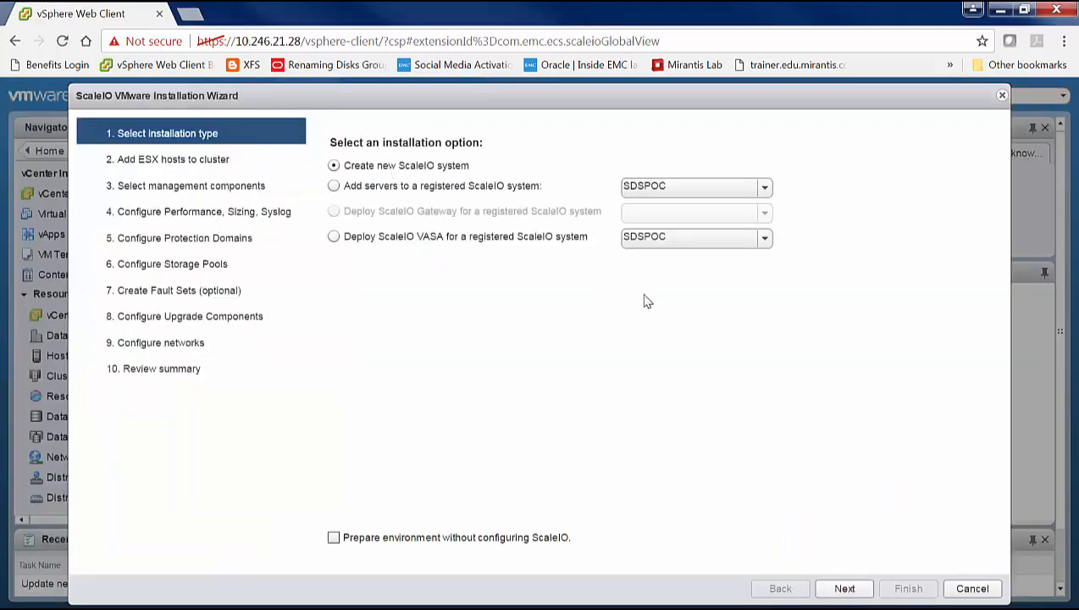
Step: Choose to create a new ScaleIO system and agree to the license terms and conditions
click(845, 588)
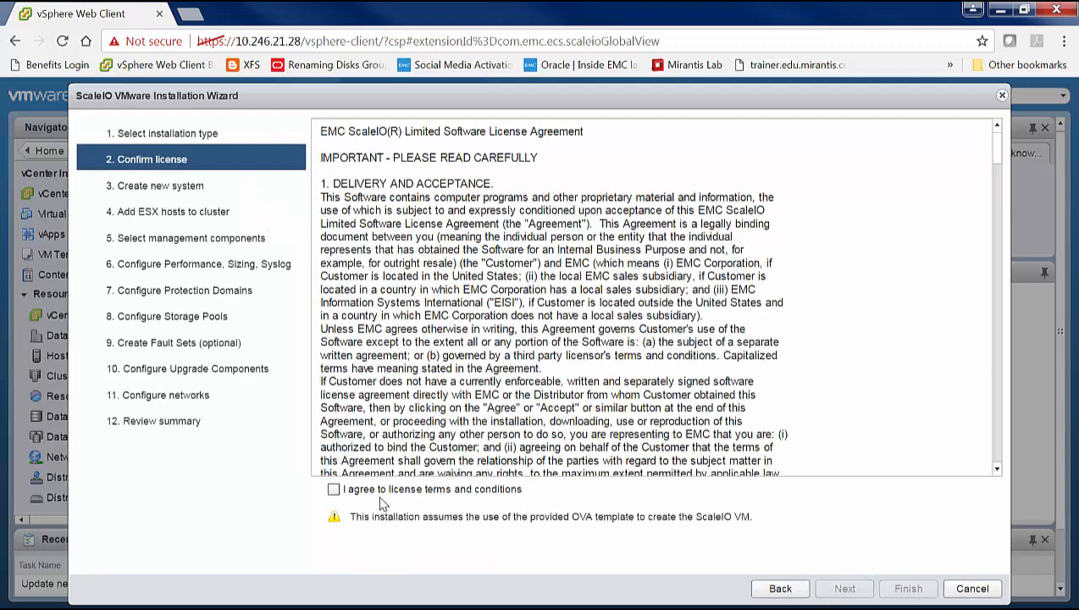
click(384, 489)
click(845, 588)
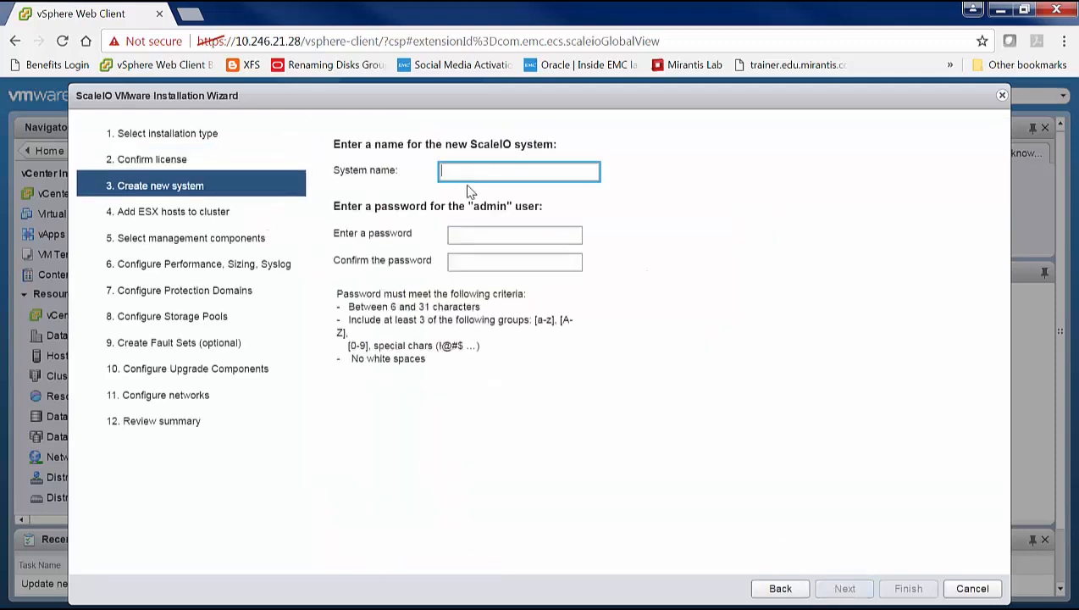
Step: Name the new ScaleIO system Finance and set and confirm the admin user's password
text(Finance)
key(Tab)
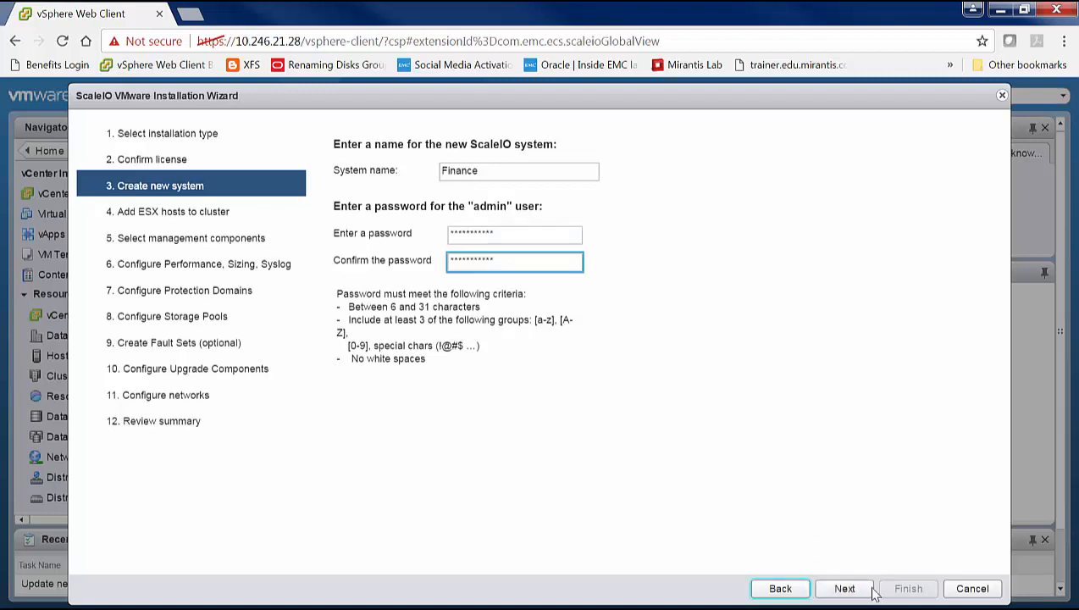
click(845, 588)
Step: Add ESX hosts 10.246.21.175, 10.246.21.176 and 10.246.21.177 from the 2U4N-Lab-Two cluster to the ScaleIO system
click(352, 270)
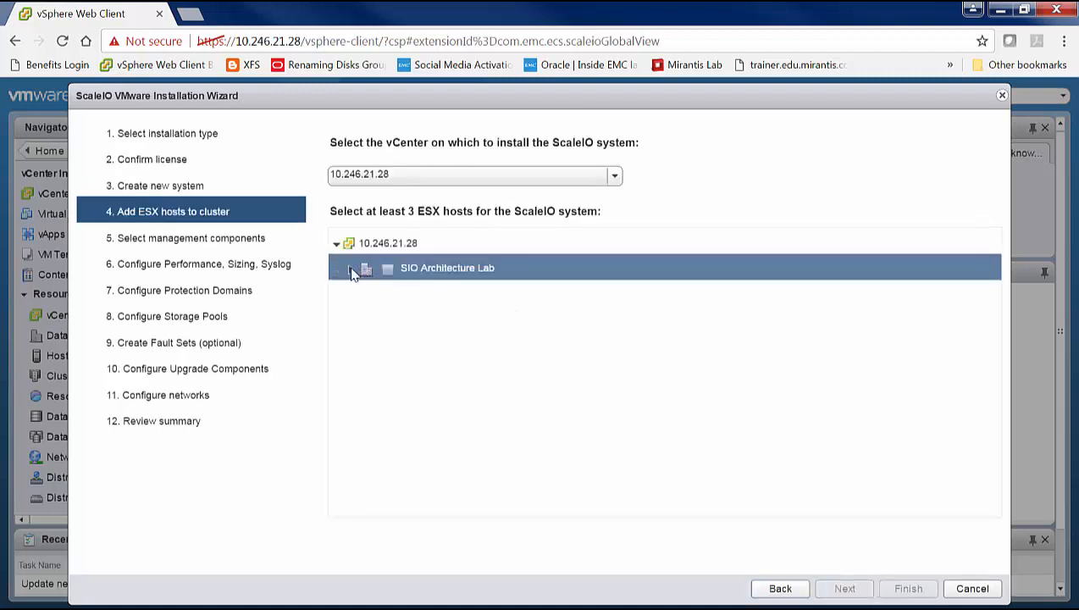
click(364, 323)
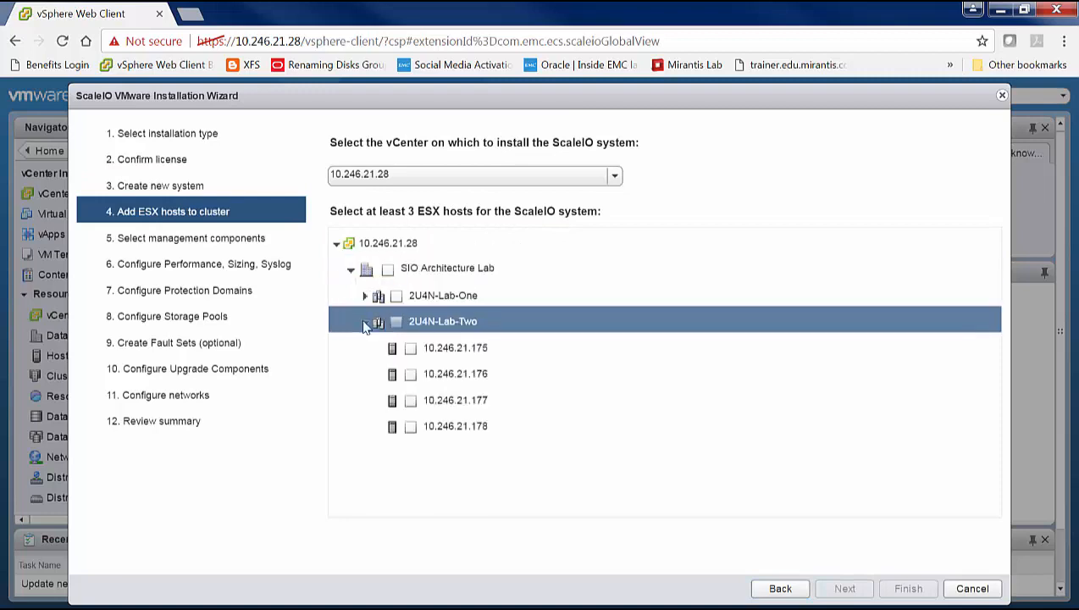
click(409, 348)
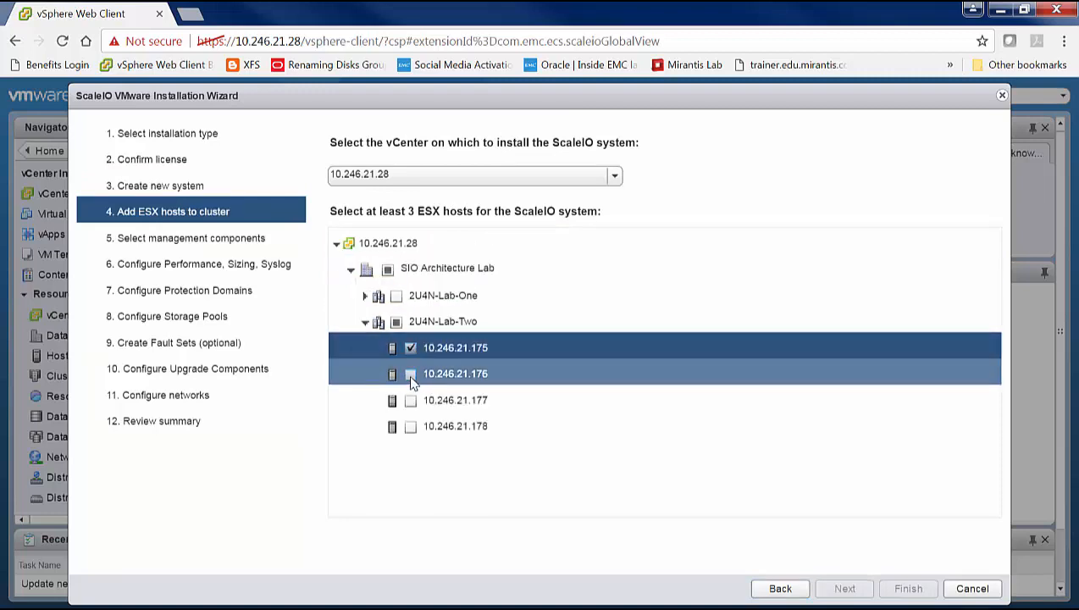
click(410, 373)
click(411, 400)
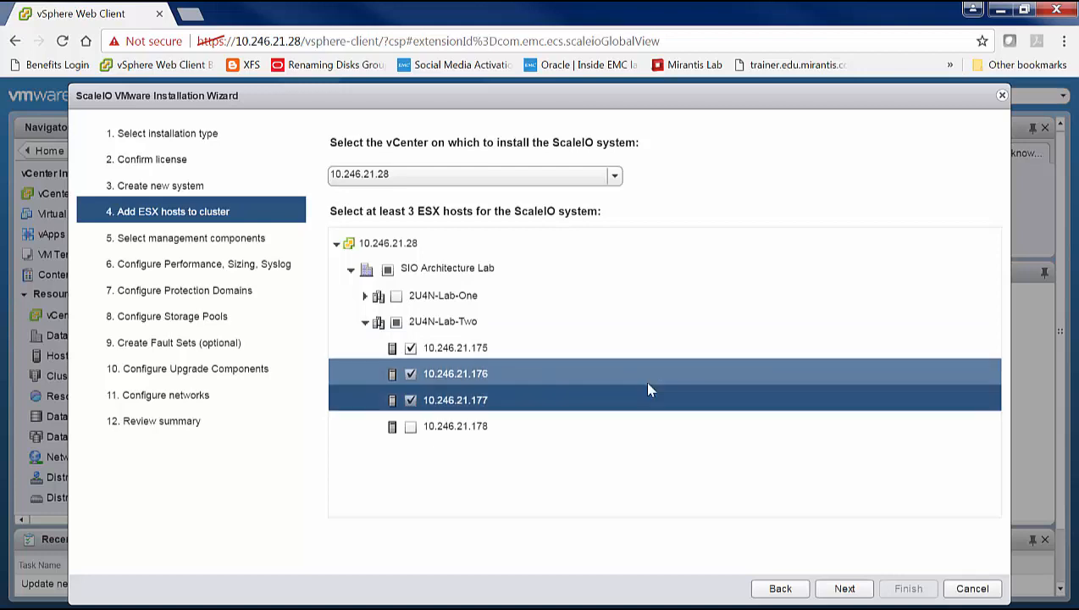
click(860, 588)
Step: Assign 10.246.21.175 as Initial Master MDM, 10.246.21.176 as Manager MDM and 10.246.21.177 as TieBreaker MDM
click(566, 225)
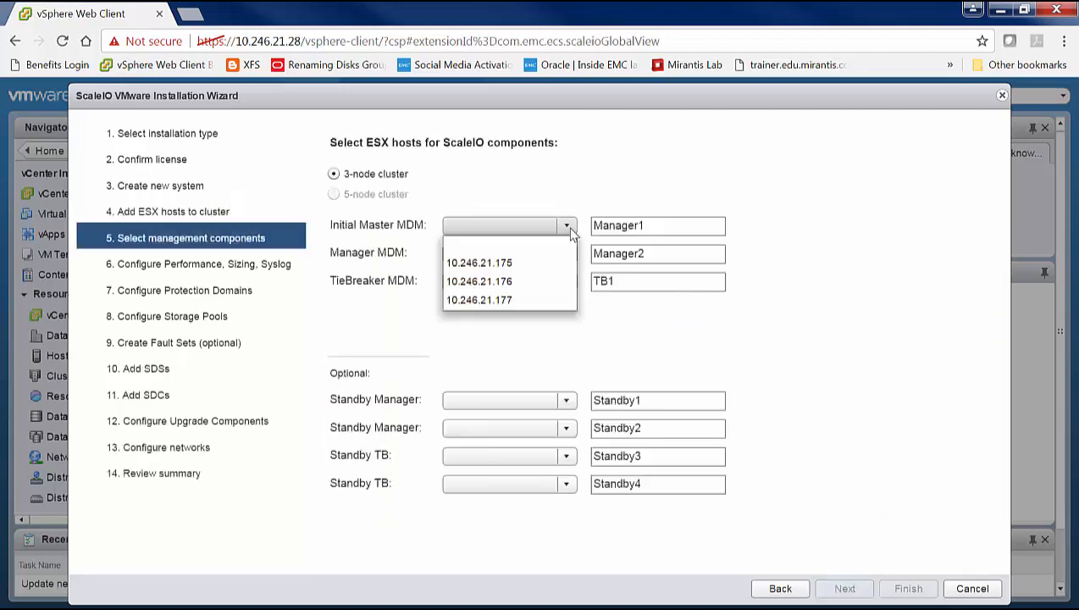
click(496, 262)
click(567, 255)
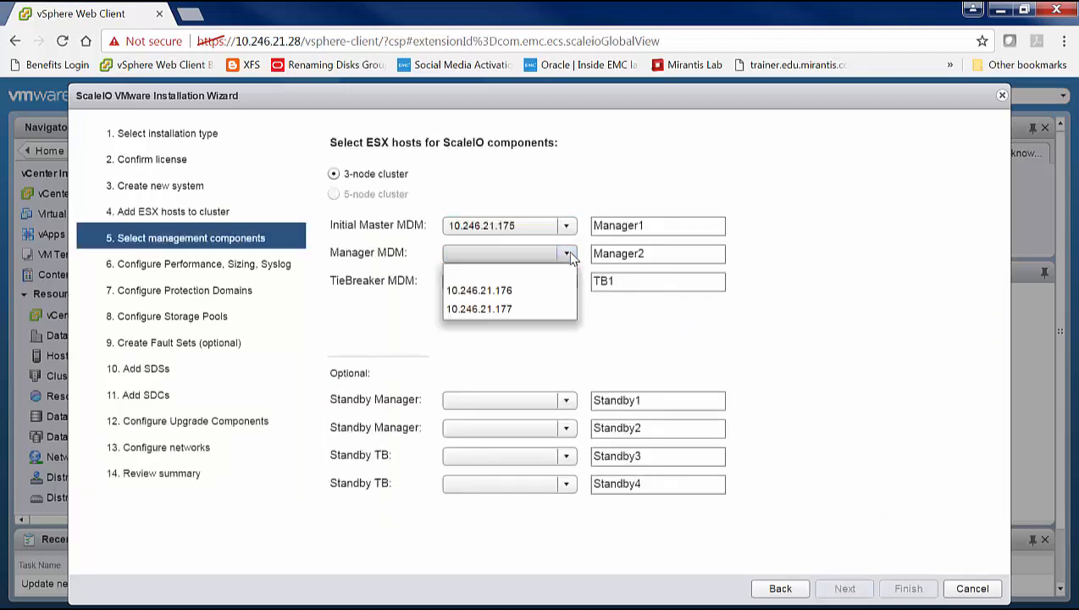
click(479, 290)
click(566, 280)
click(478, 299)
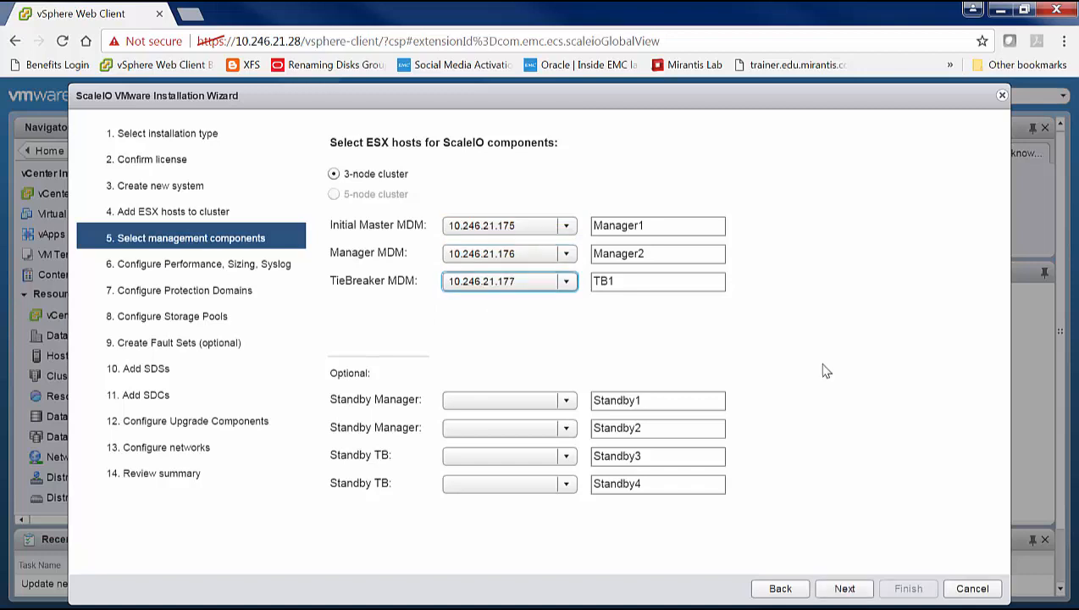
click(843, 586)
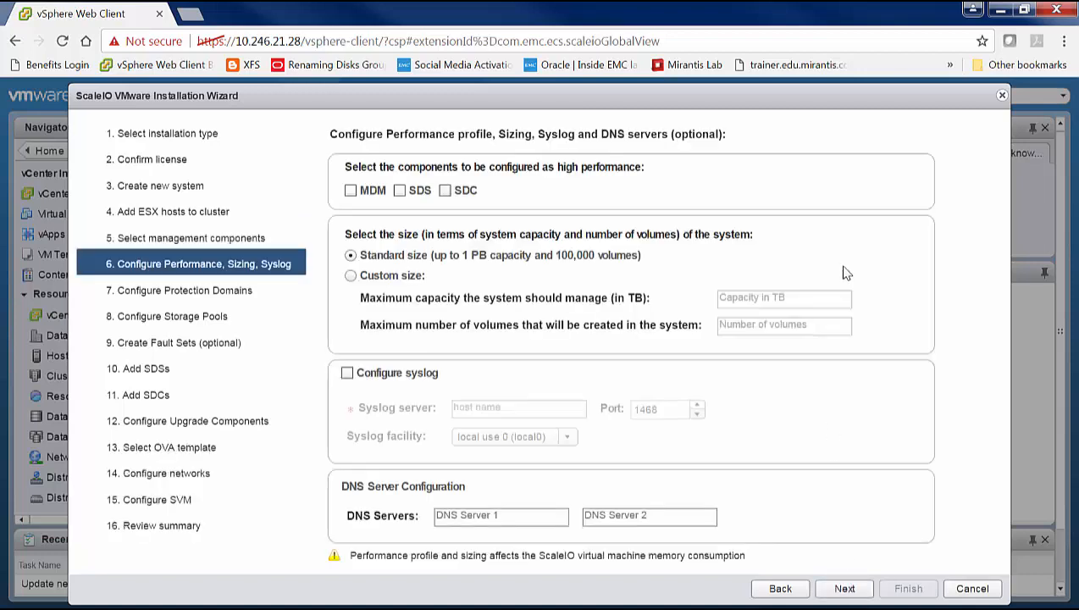
Step: Complete the performance and DNS settings page and add a protection domain named PD1
click(497, 516)
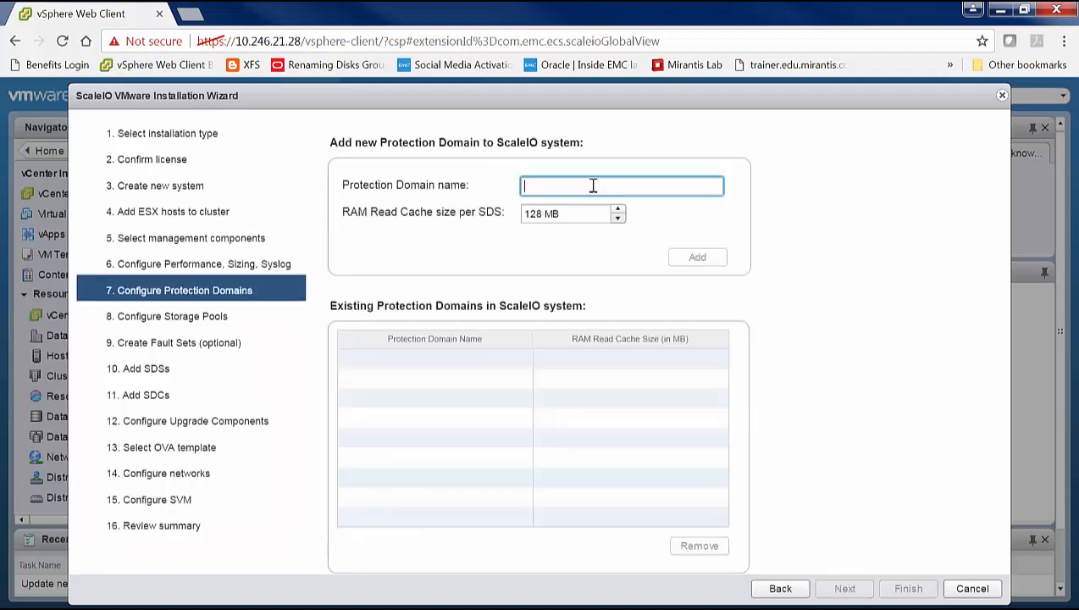
text(PD1)
click(697, 256)
click(845, 588)
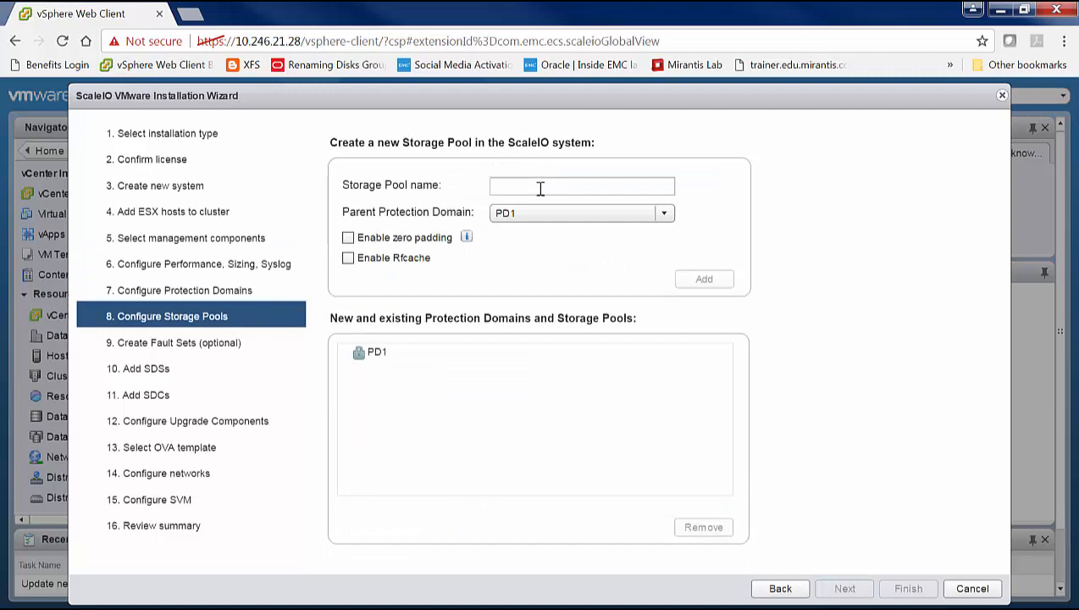
Step: Add a storage pool named SP1 under protection domain PD1 and skip the optional fault sets
click(541, 188)
text(SP1)
click(704, 279)
click(845, 588)
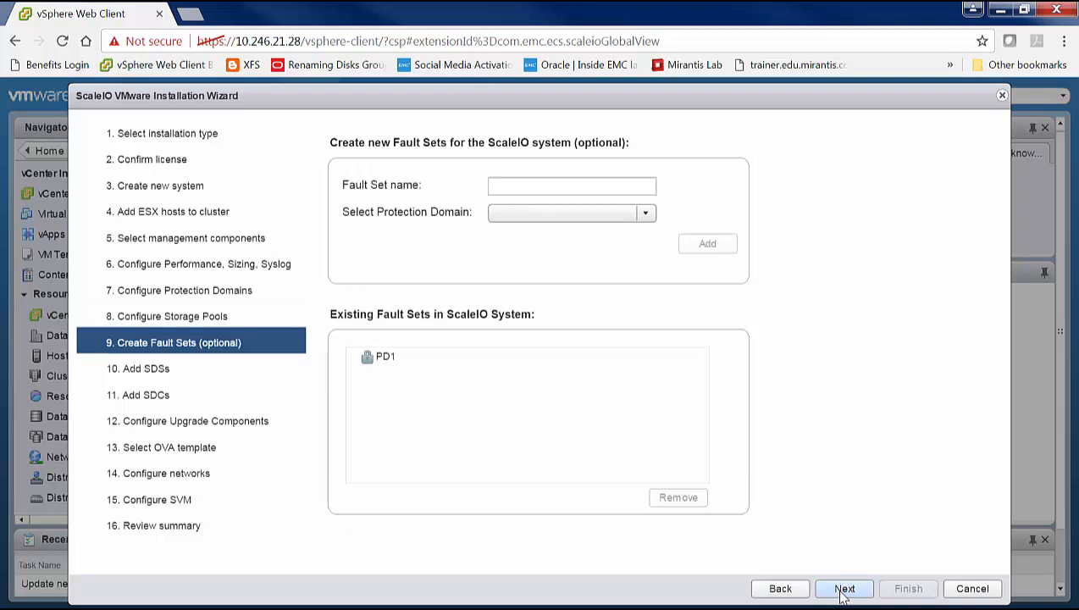
click(843, 588)
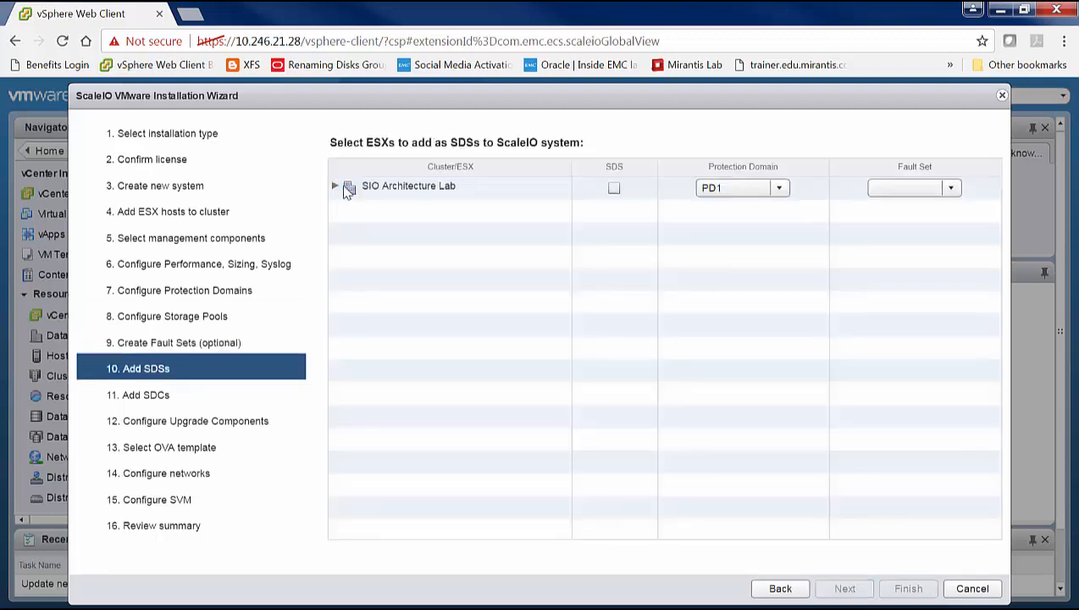
Step: Add hosts 10.246.21.175, 10.246.21.176 and 10.246.21.177 of 2U4N-Lab-Two as SDSs in protection domain PD1
click(334, 186)
click(349, 209)
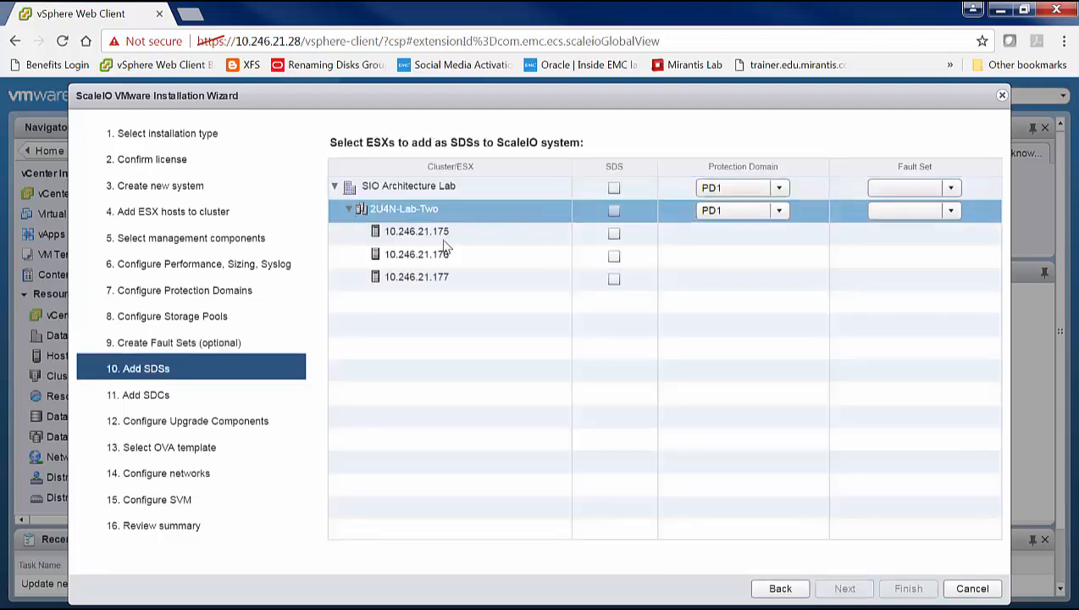
click(614, 233)
click(614, 233)
click(614, 255)
click(615, 278)
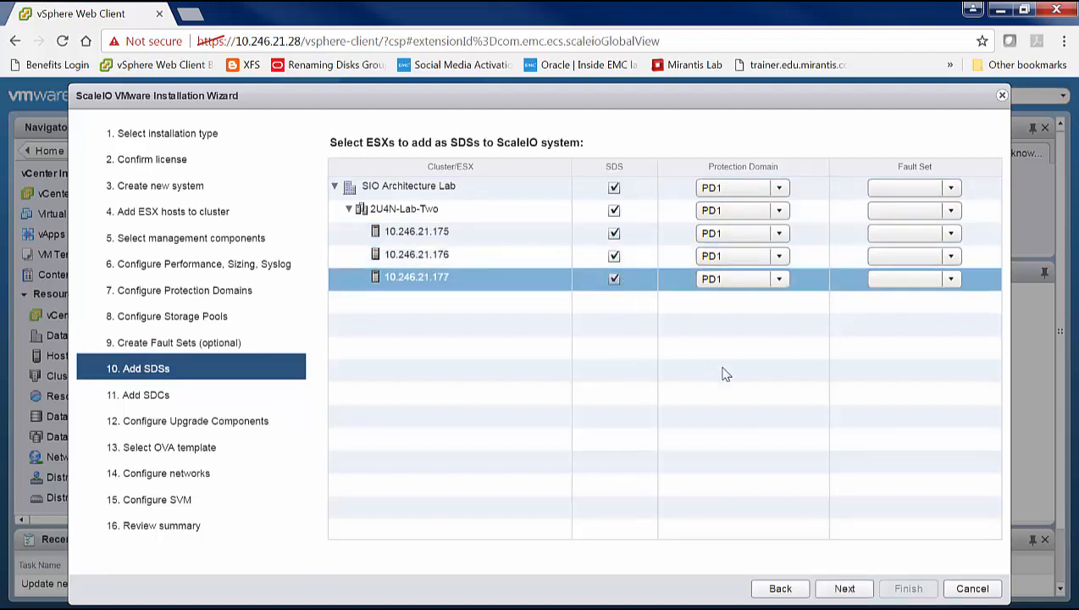
click(847, 587)
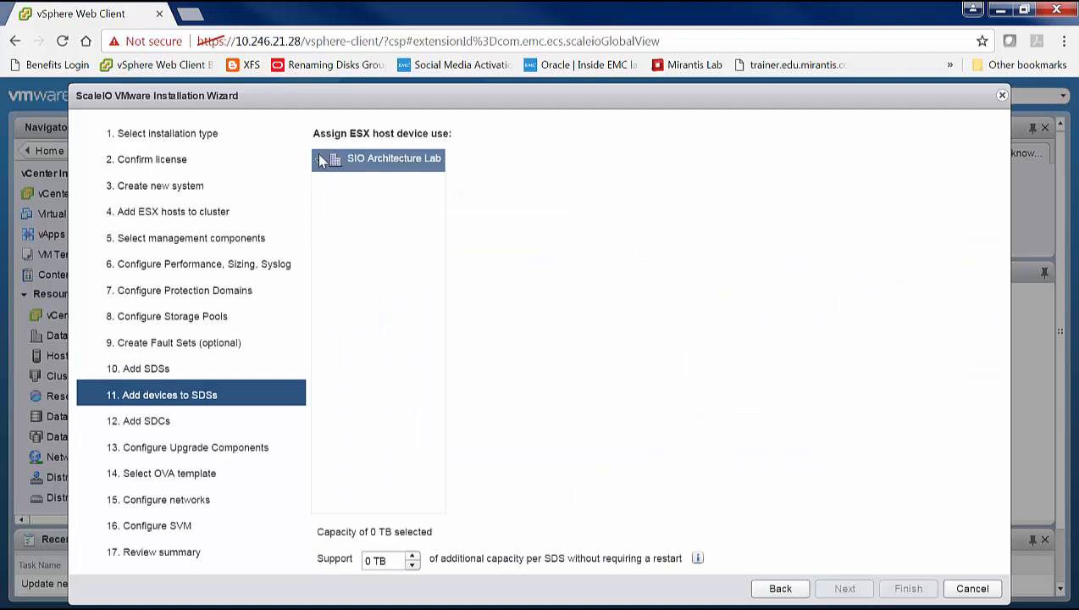
Step: Assign the 1117 GB devices of the three 2U4N-Lab-Two hosts for SDS use in storage pool SP1
click(322, 160)
click(328, 183)
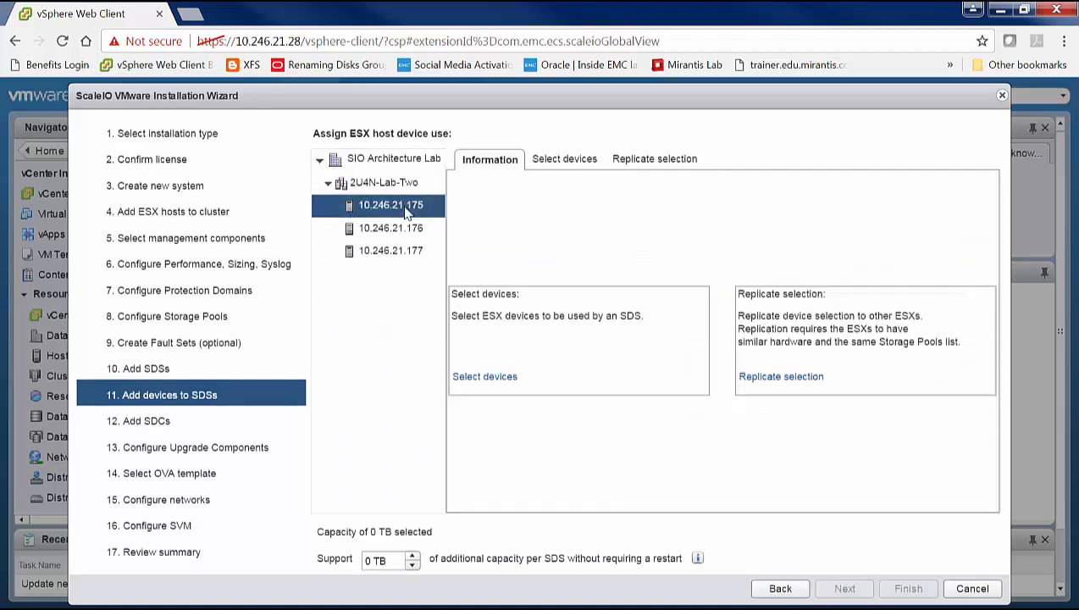
click(584, 164)
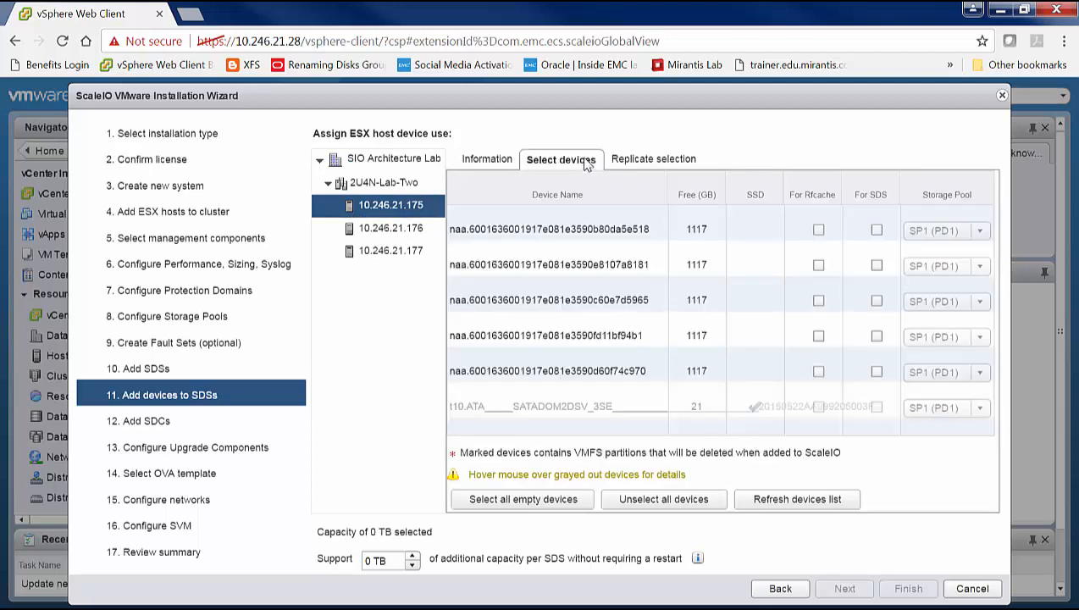
click(876, 232)
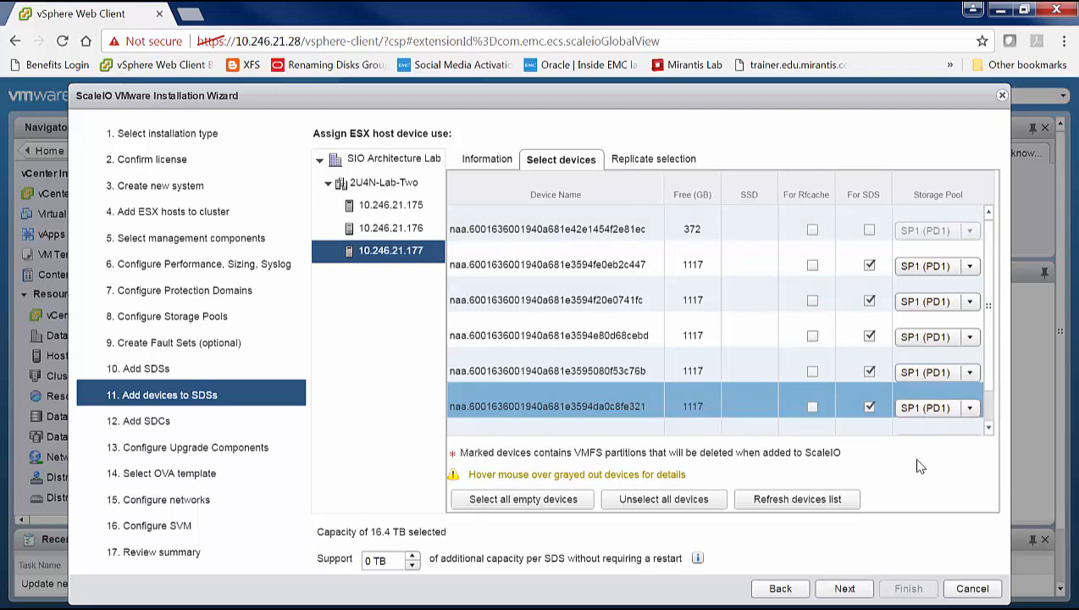
click(844, 589)
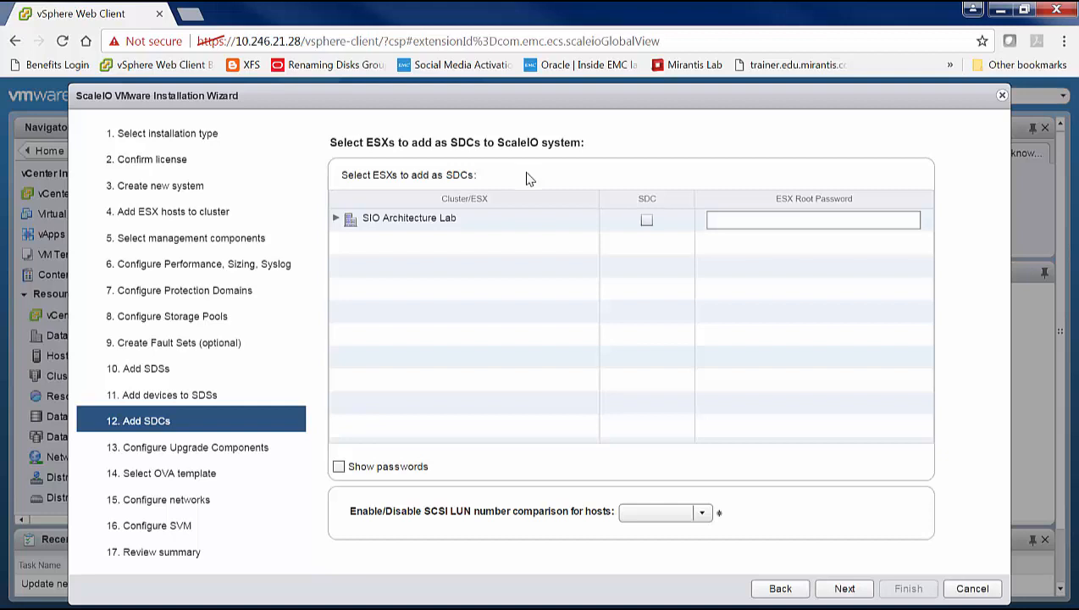
Step: Complete the SDC page, place the ScaleIO Gateway on 10.246.21.175 and set the Gateway admin and LIA passwords
click(845, 589)
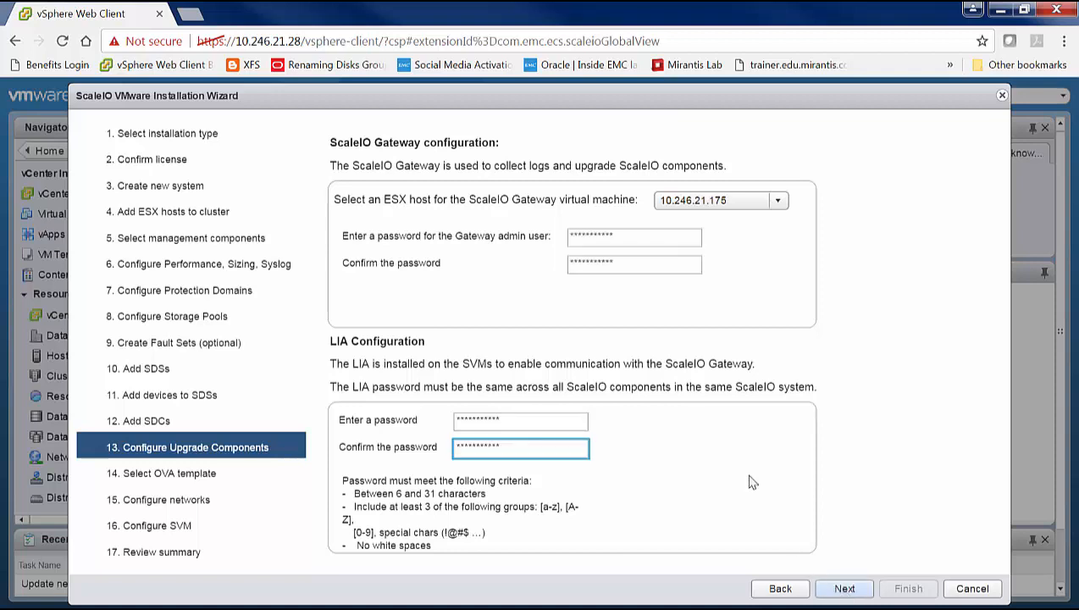
key(Return)
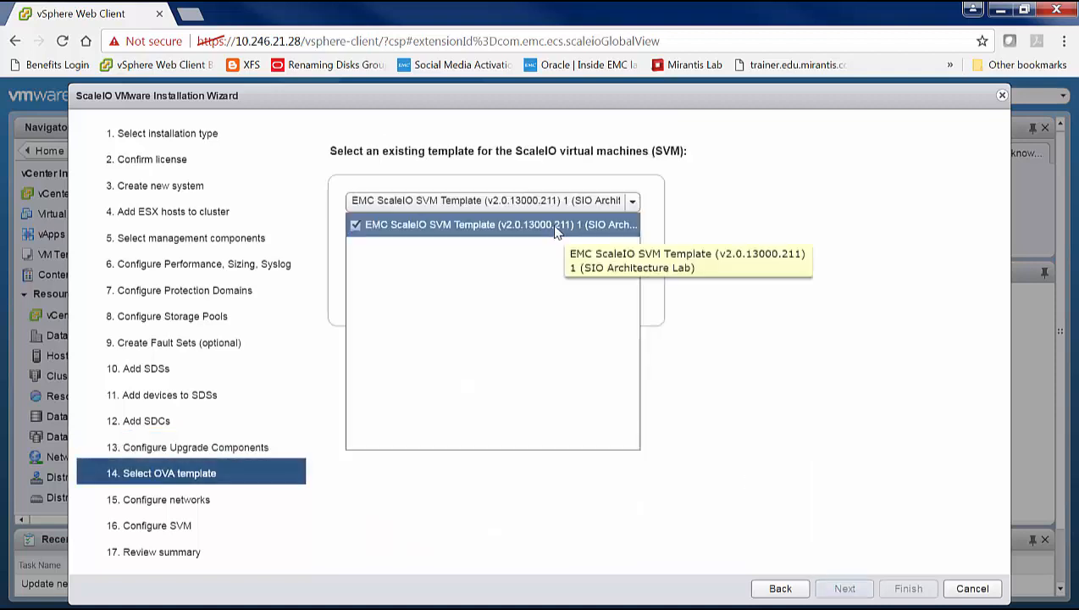
Step: Use EMC ScaleIO SVM Template (v2.0.13000.211) 1 for the virtual machines and set their new root password
click(718, 223)
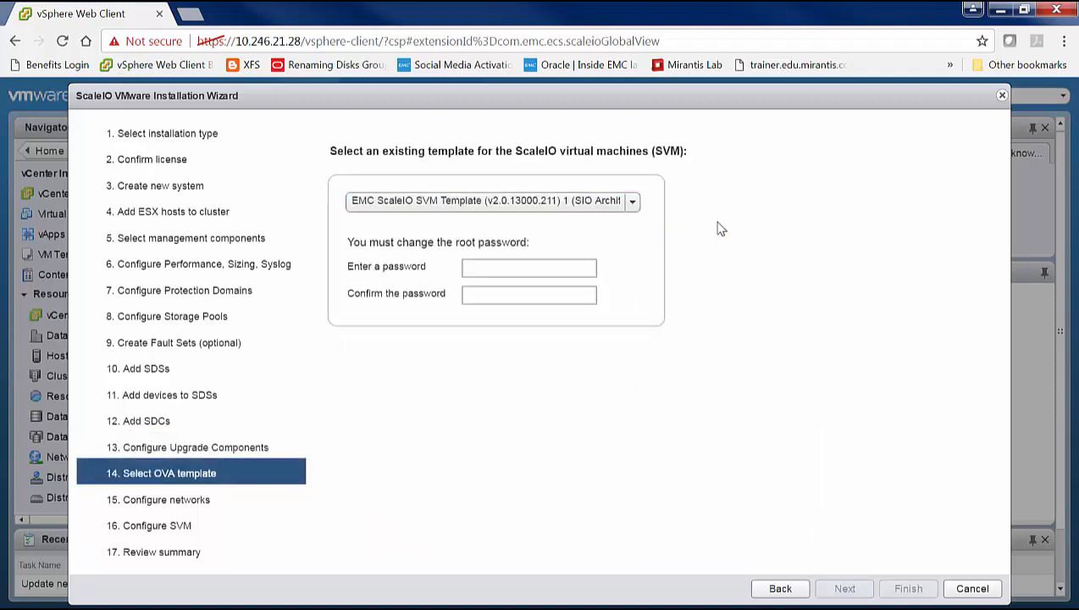
click(511, 269)
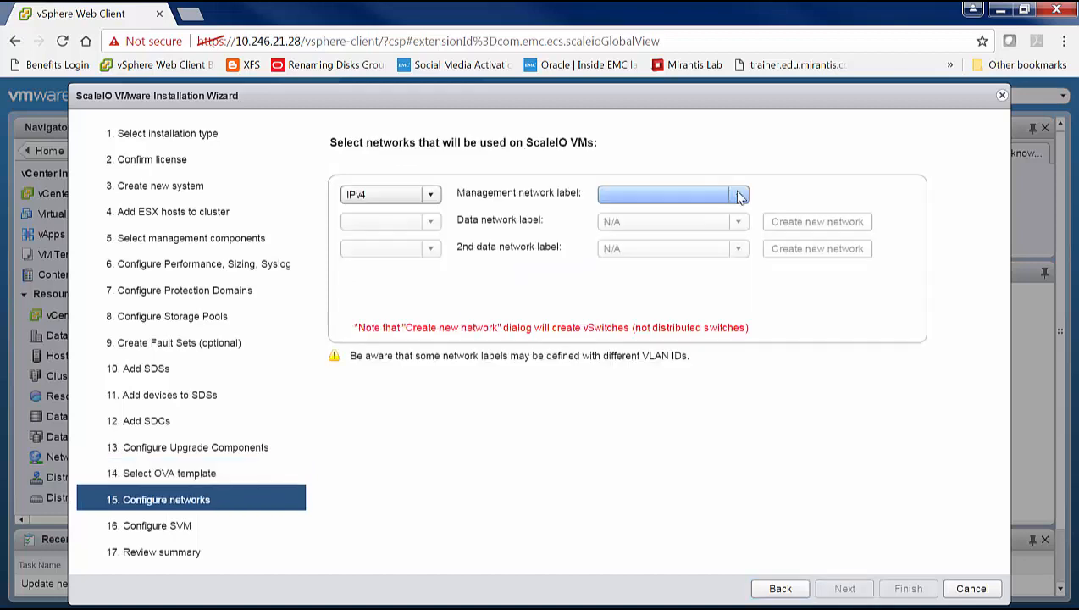
Step: Set the management network to VM Network, the data network to vlan 301 and the second data network to vlan 302
click(735, 194)
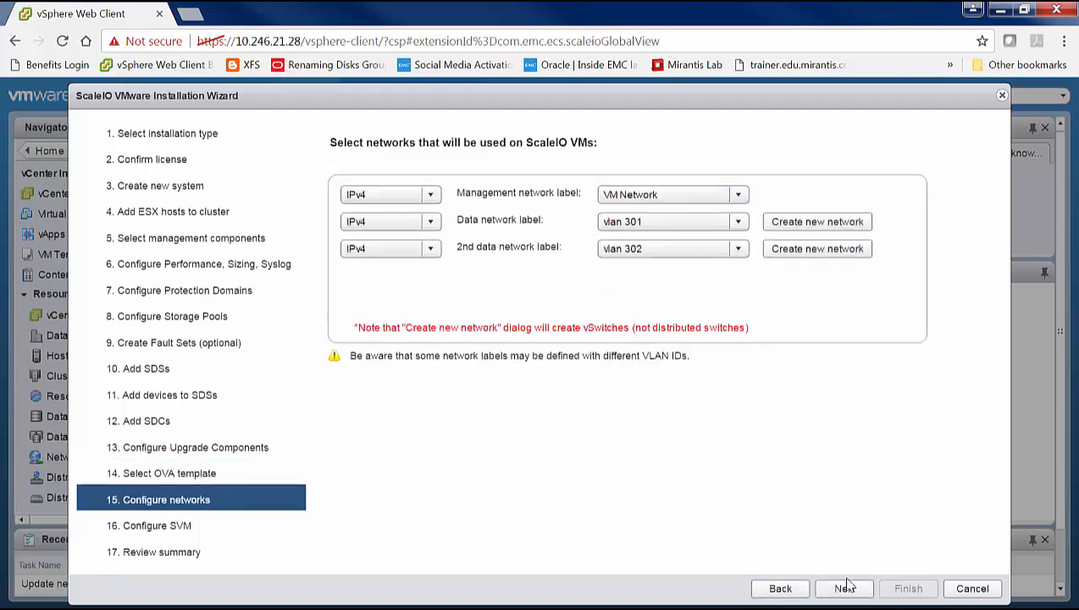
click(843, 587)
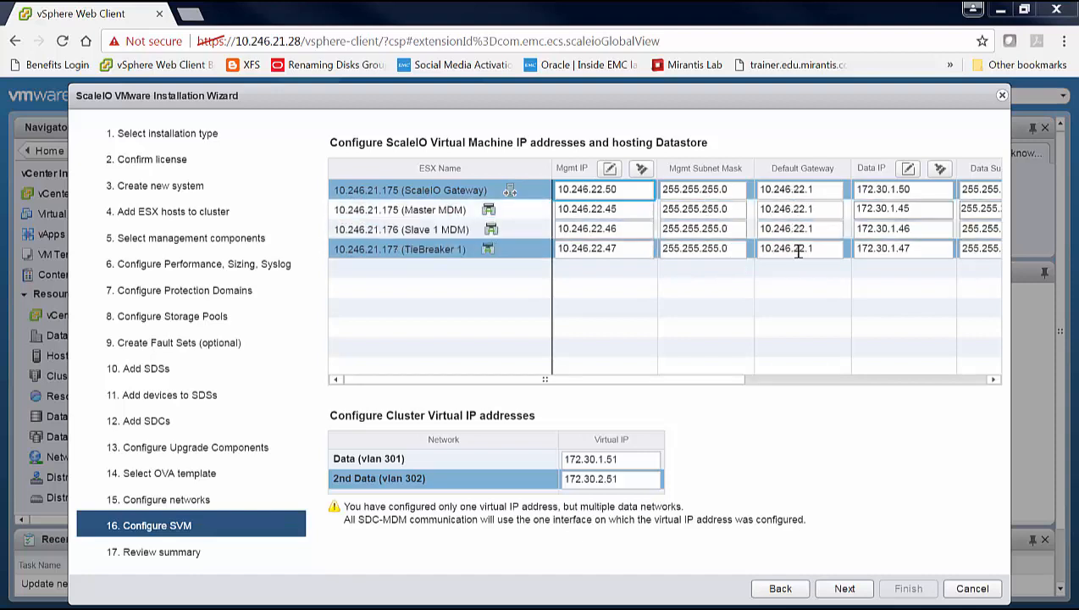
Step: Complete the SVM configuration with cluster virtual IPs 172.30.1.51 for vlan 301 and 172.30.2.51 for vlan 302
click(993, 380)
click(993, 380)
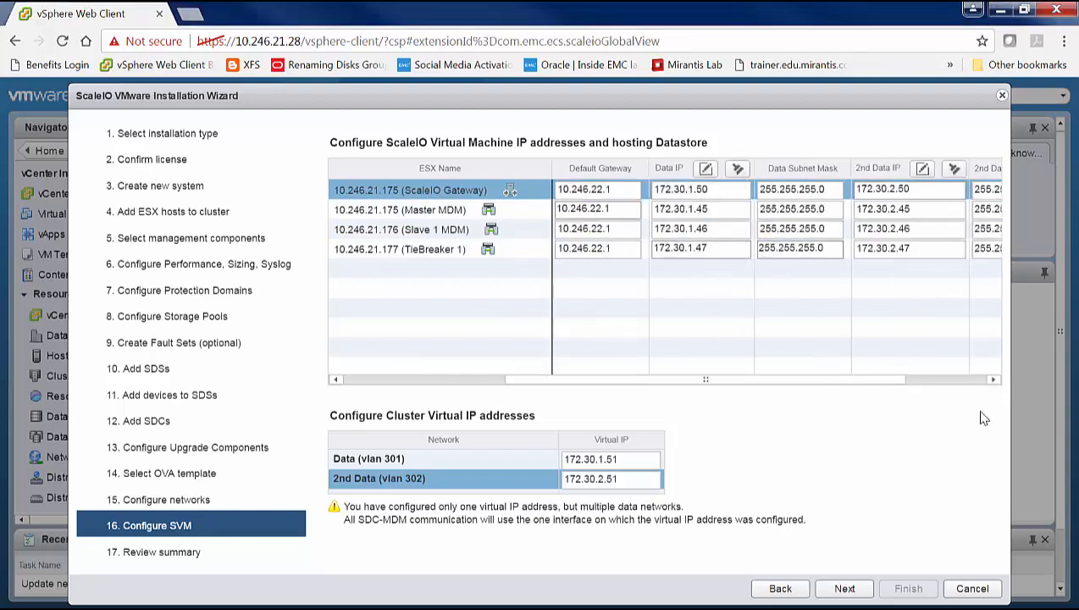
click(993, 381)
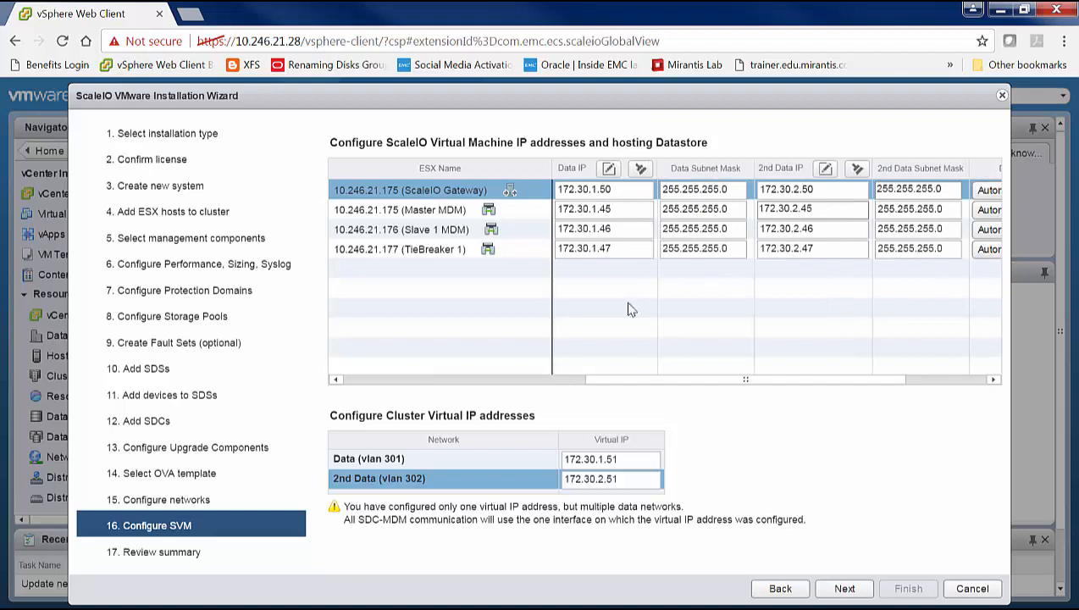
click(602, 460)
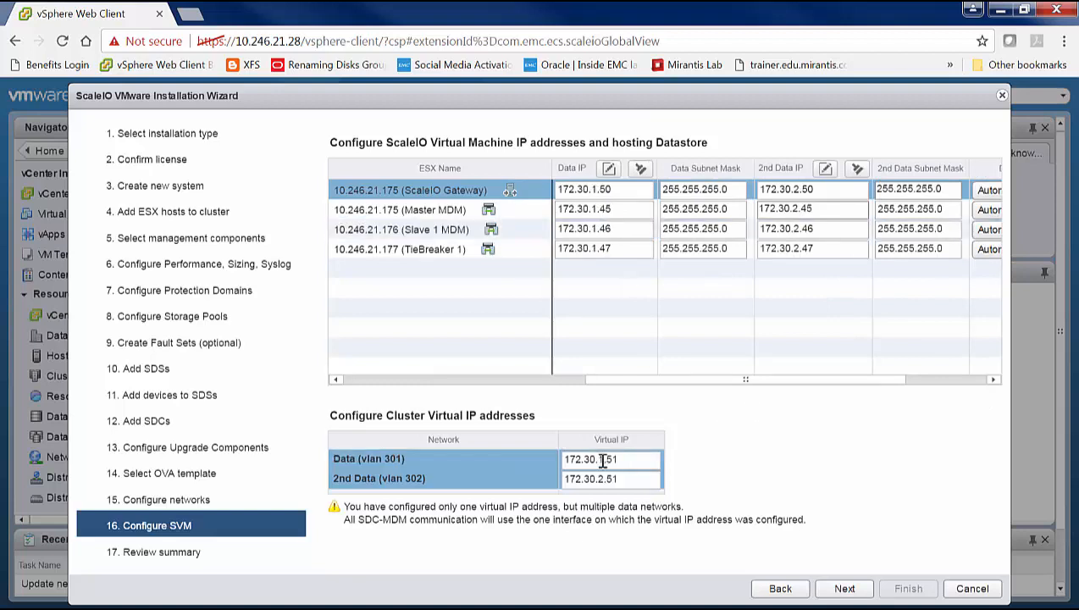
click(618, 478)
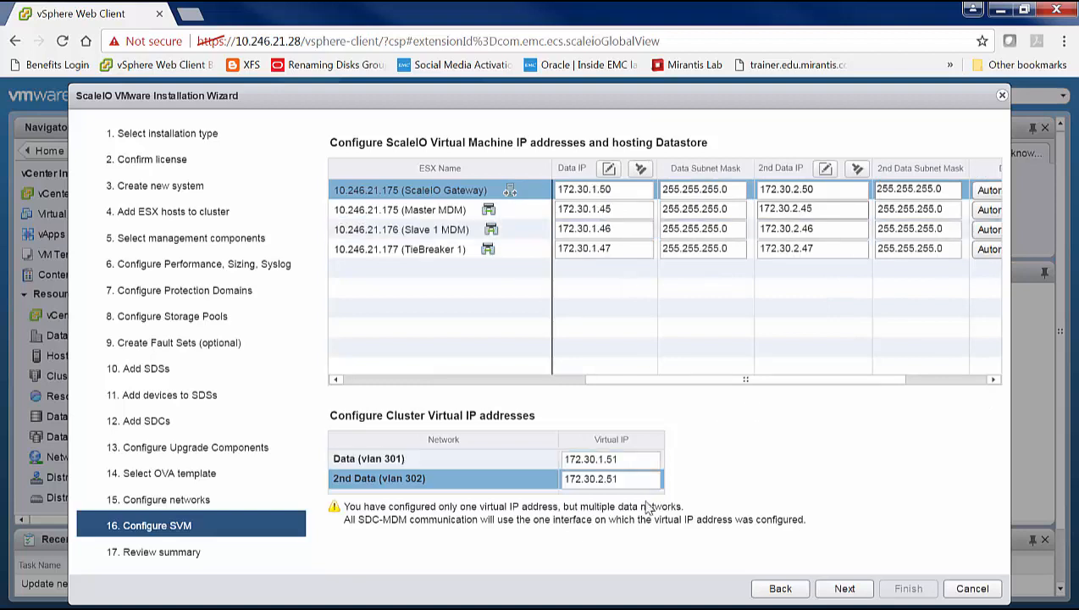
click(848, 589)
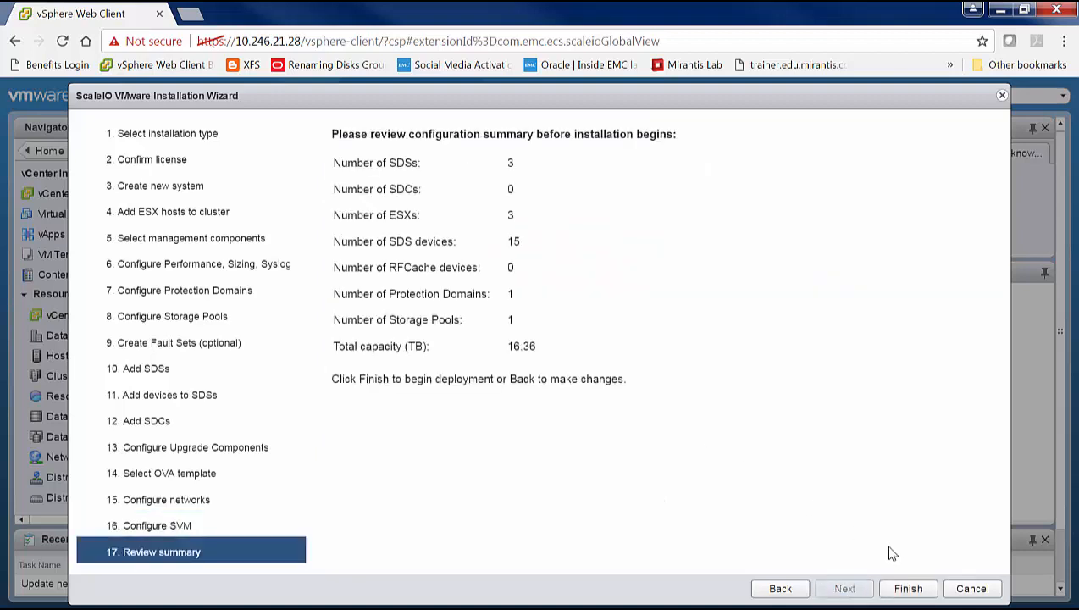
Step: Start the deployment, authorize vCenter 10.246.21.28 as root with the account password, and confirm finishing the completed deployment
click(908, 589)
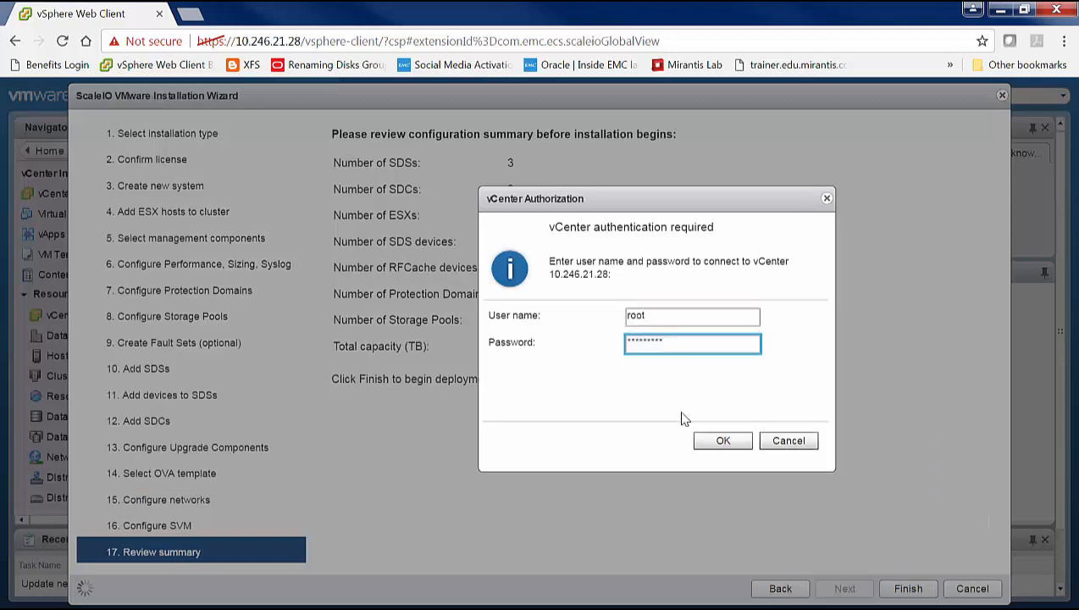
click(718, 444)
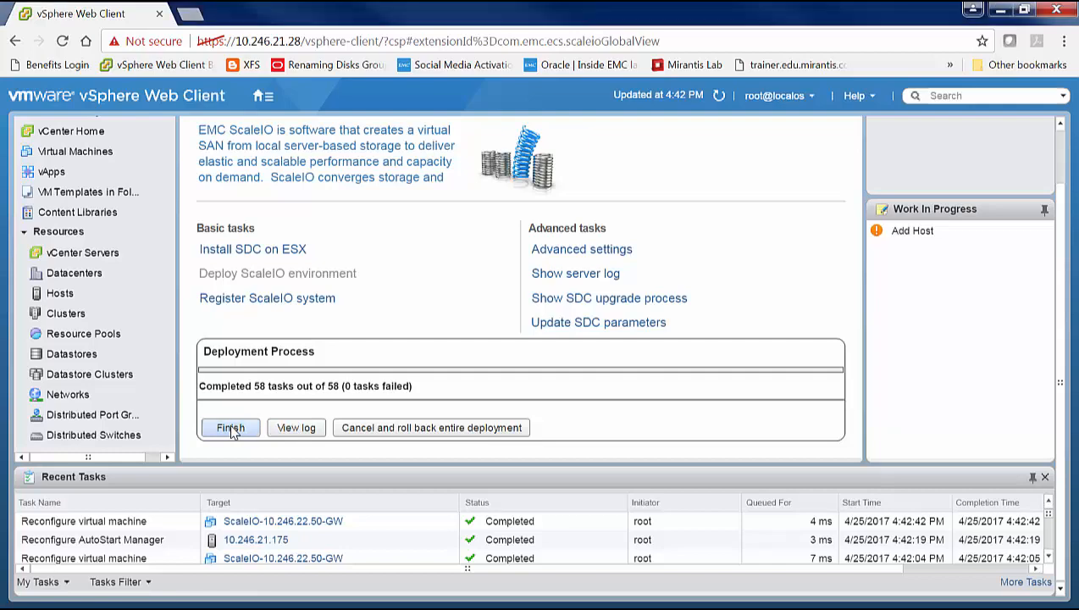
click(230, 428)
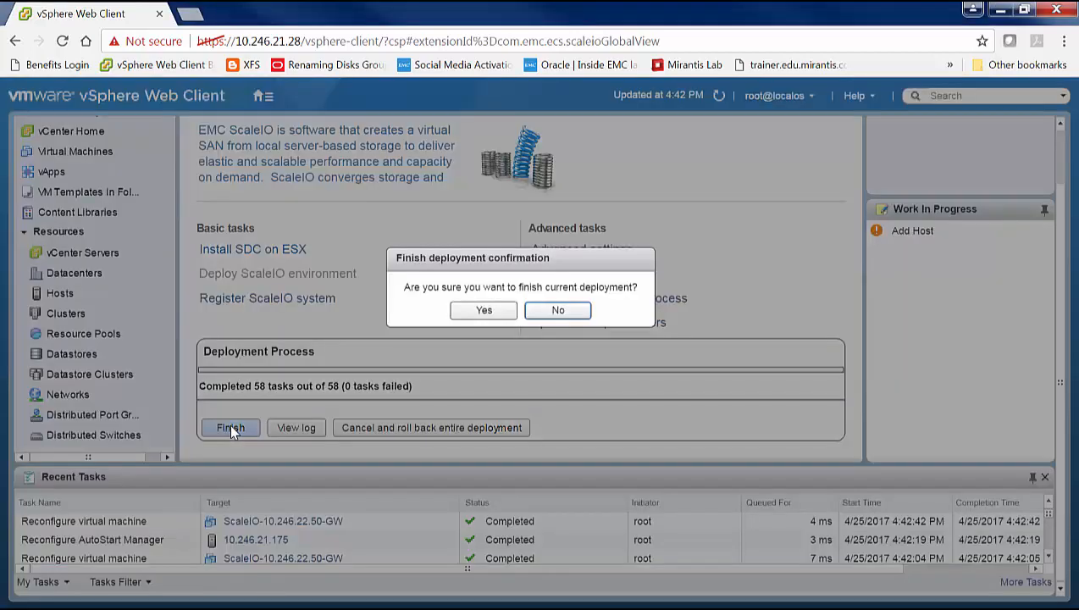
click(479, 312)
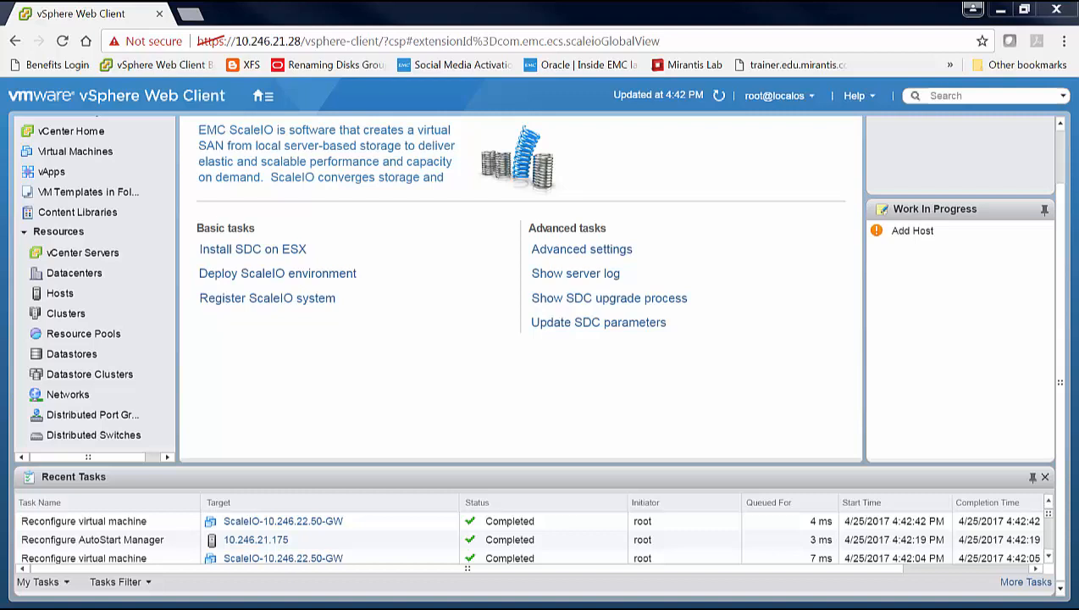
Step: Examine the summaries and role notes of the deployed ScaleIO virtual machines in cluster 2U4N-Lab-Two
click(262, 95)
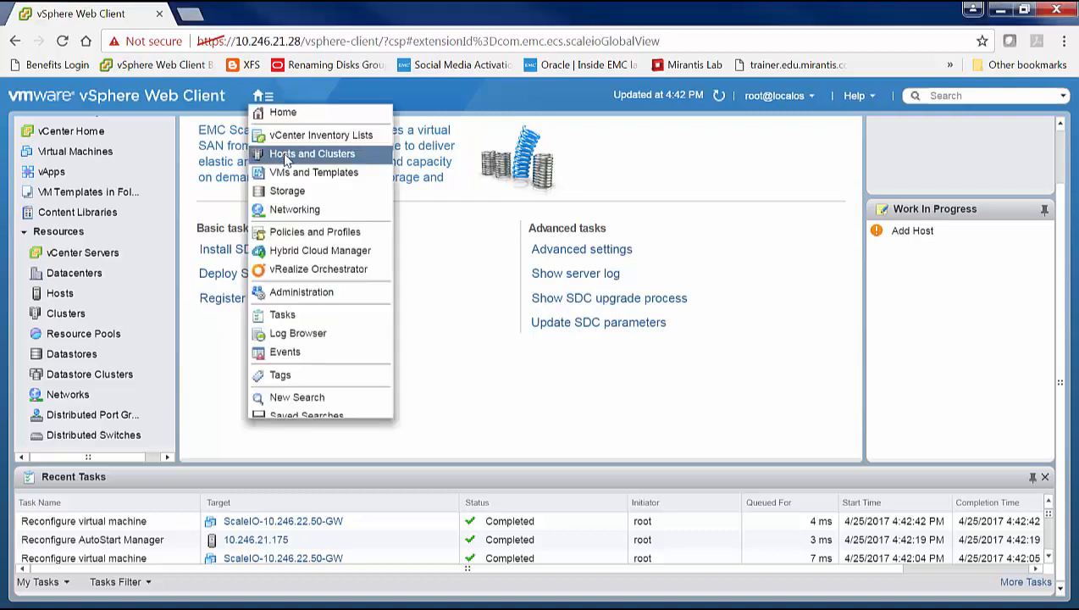
click(282, 153)
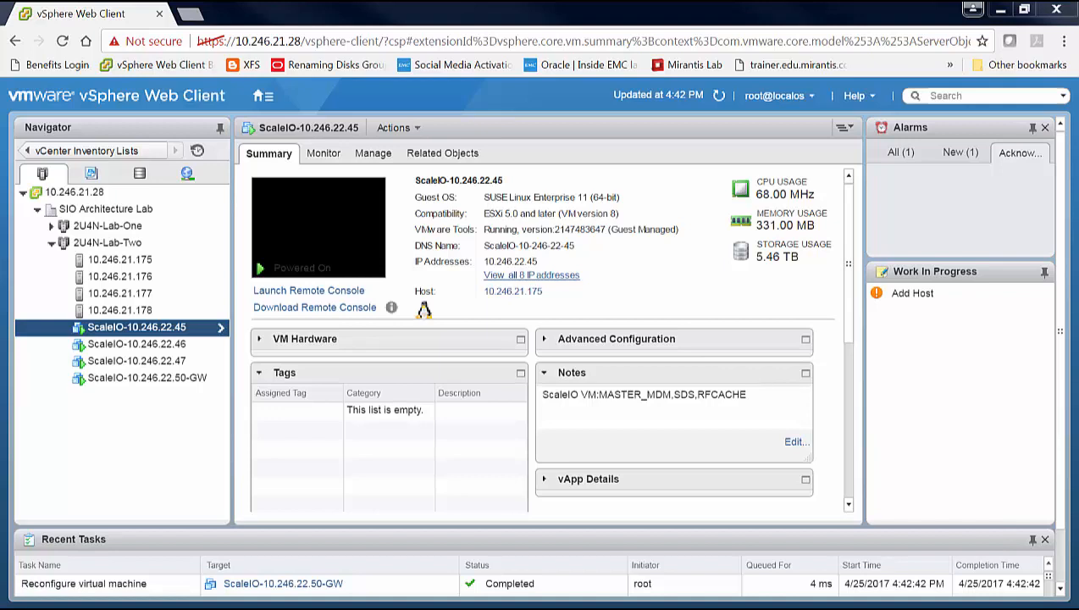
click(129, 361)
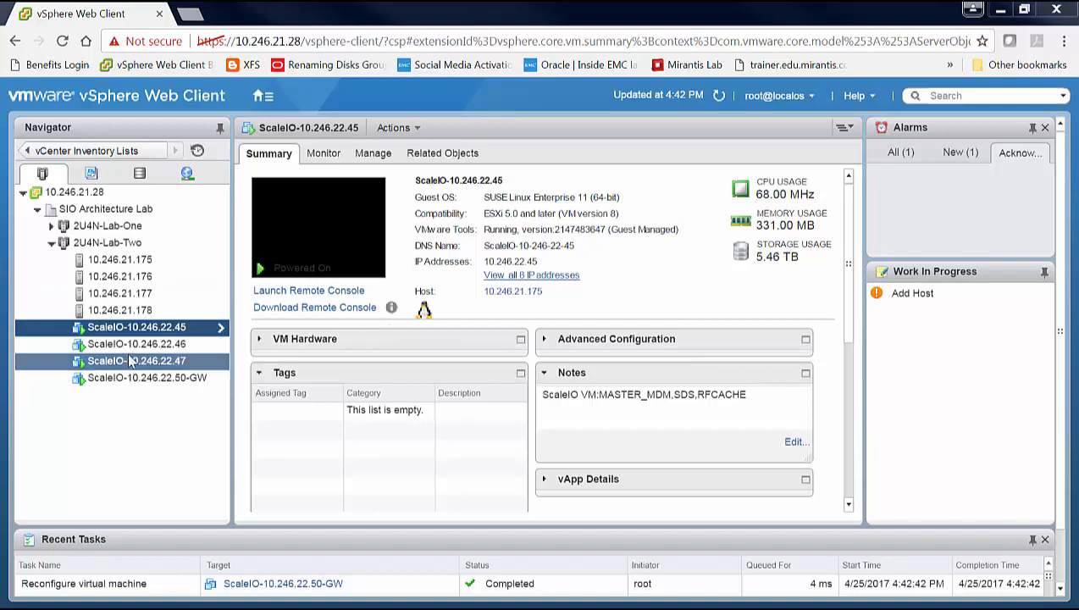
click(130, 344)
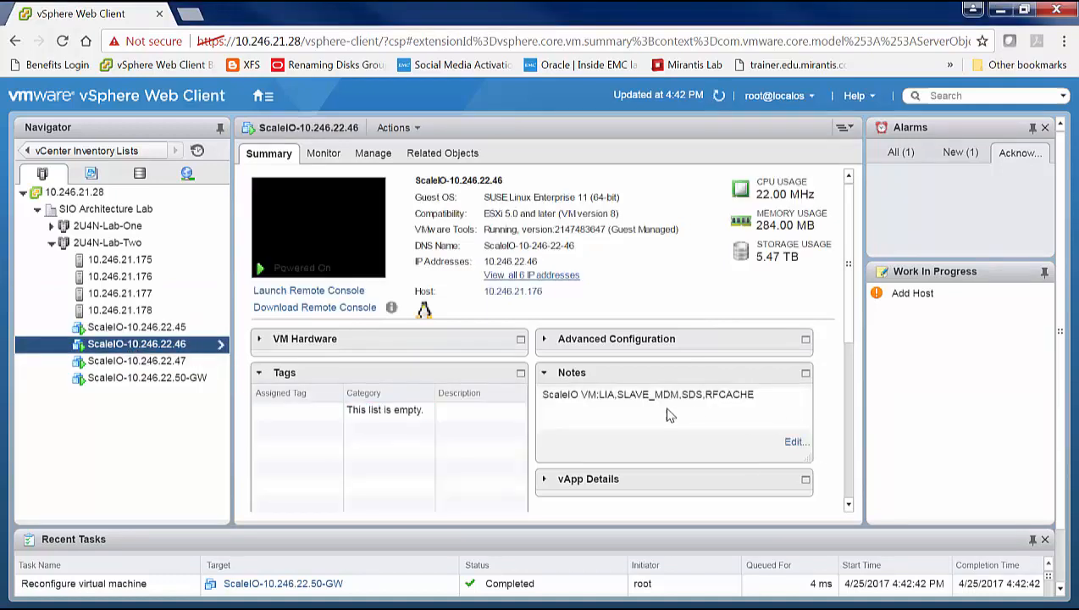
click(148, 361)
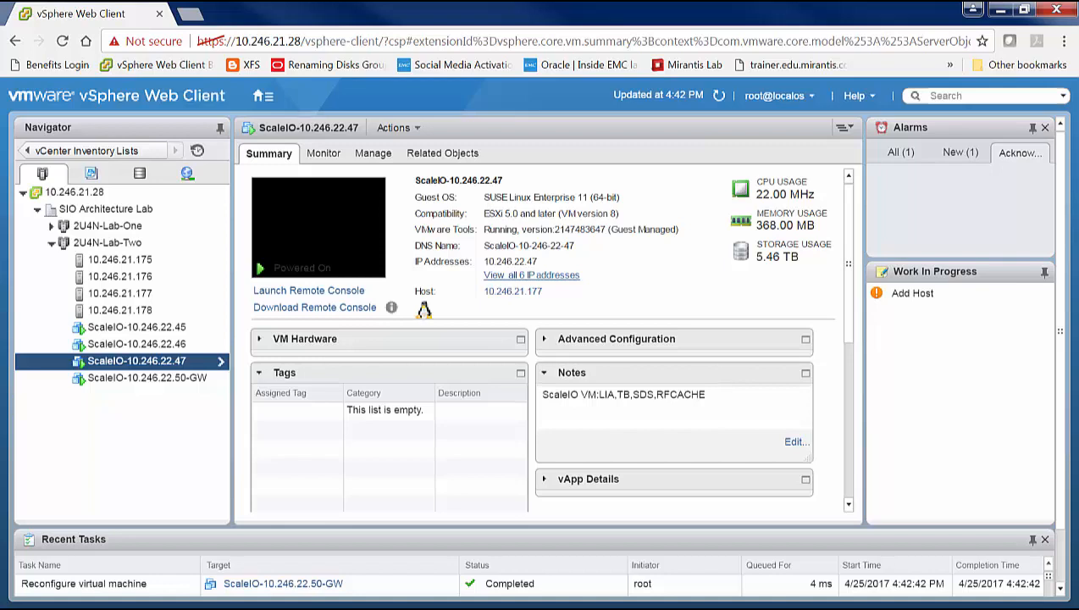
Step: Check which datastores host the ScaleIO-10.246.22.50-GW and ScaleIO-10.246.22.45 virtual machines
click(110, 379)
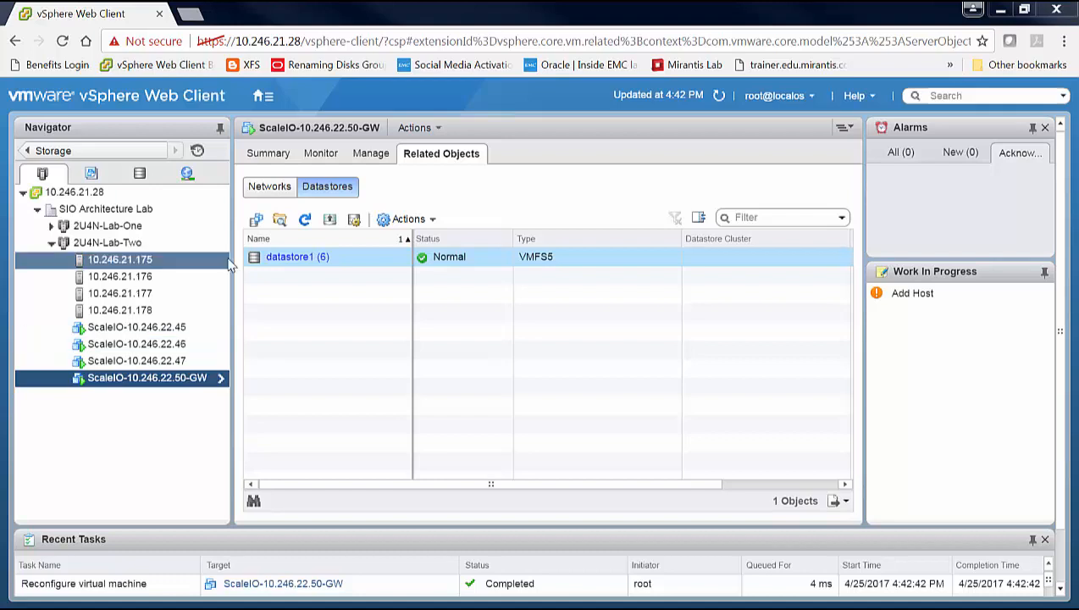
click(102, 329)
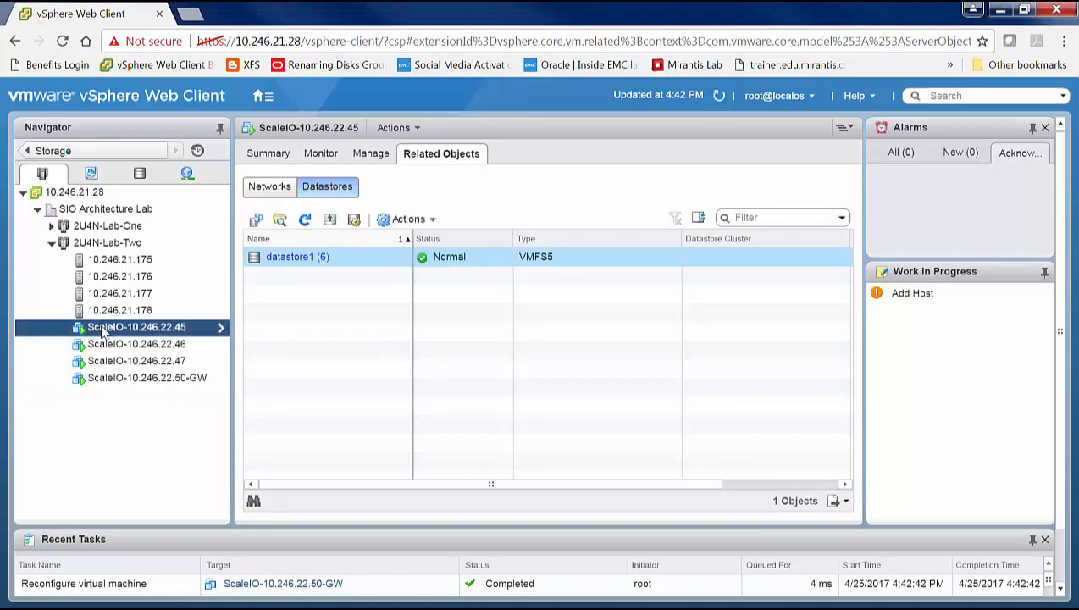
click(271, 258)
Step: Go to the EMC ScaleIO inventory and inspect the Finance system and the listed volumes
click(262, 95)
click(272, 111)
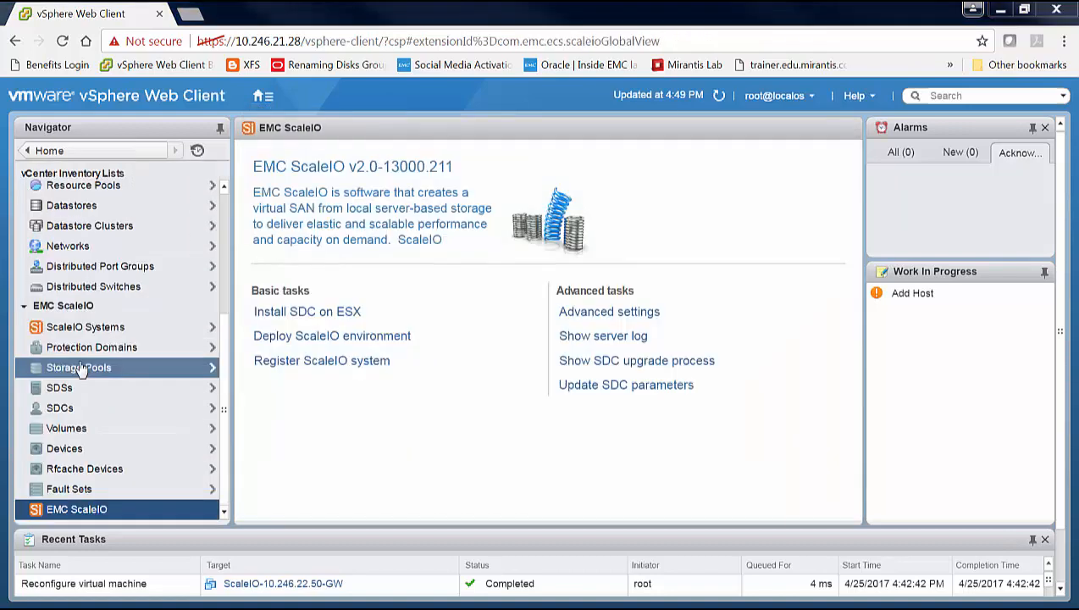
click(45, 331)
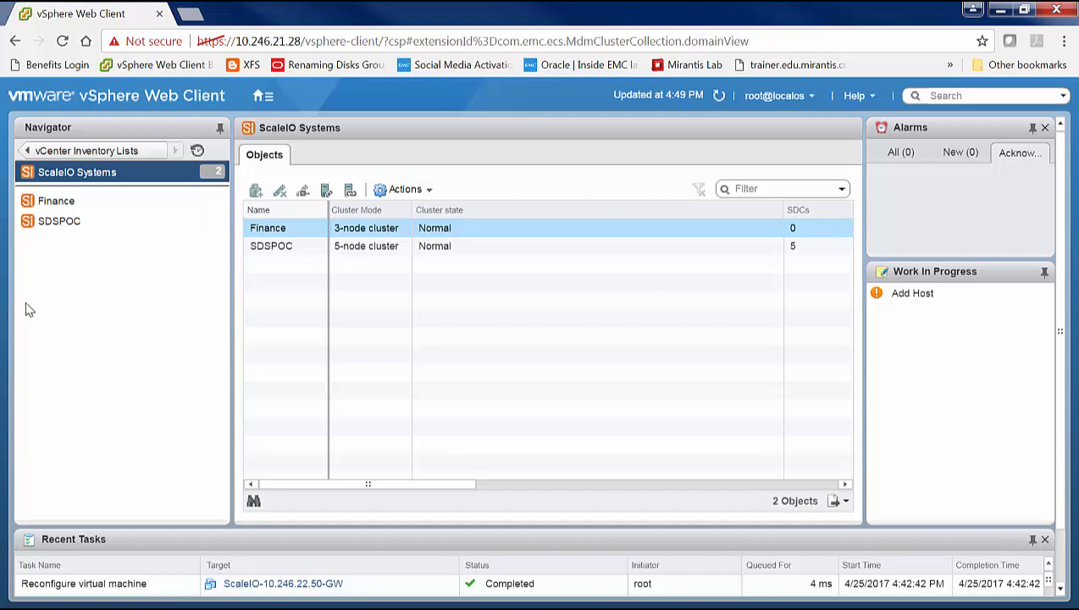
click(267, 229)
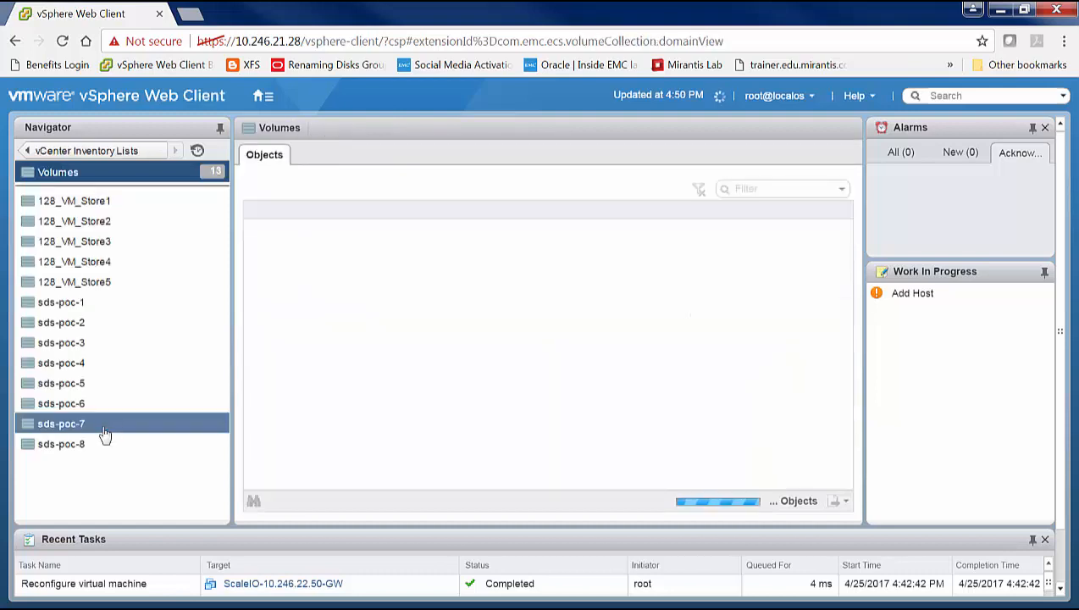
click(80, 200)
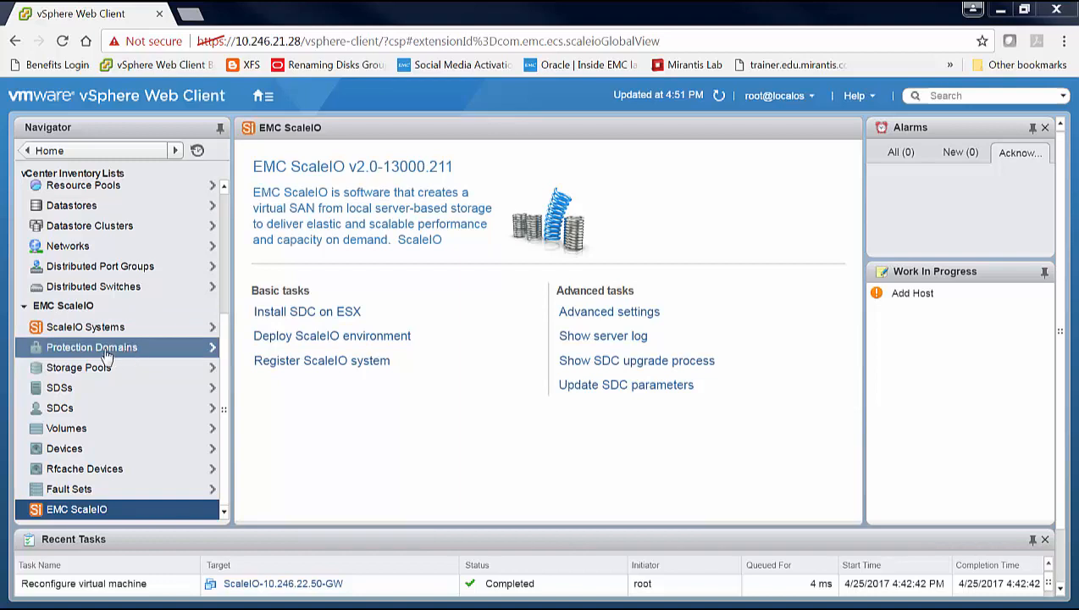
Step: Inspect the protection domain, devices and Rfcache devices of SDS 10.246.21.175-ESX, and return to the EMC ScaleIO overview
click(53, 388)
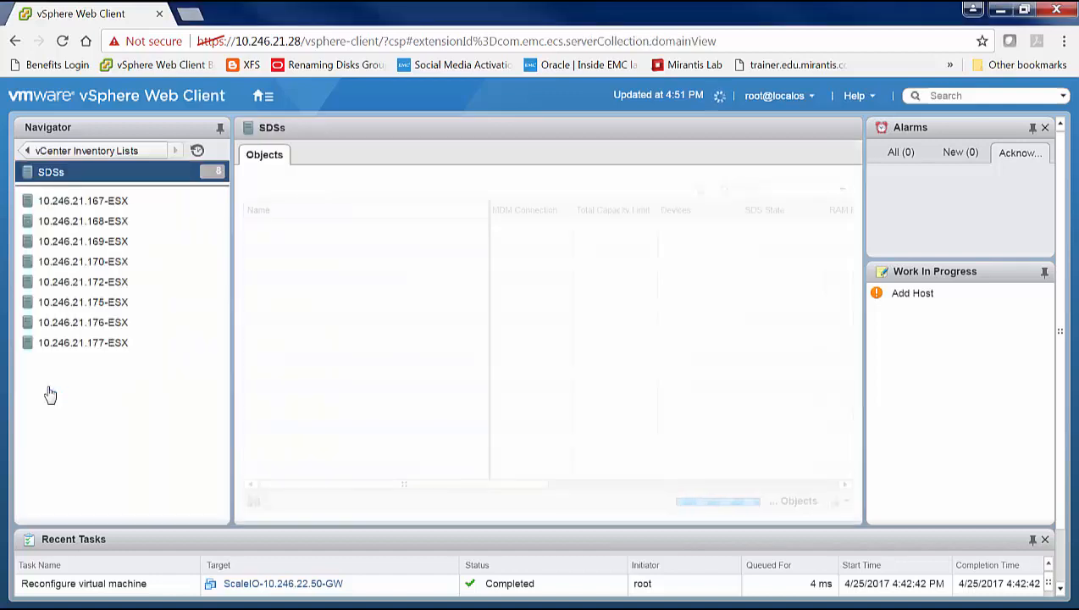
click(95, 308)
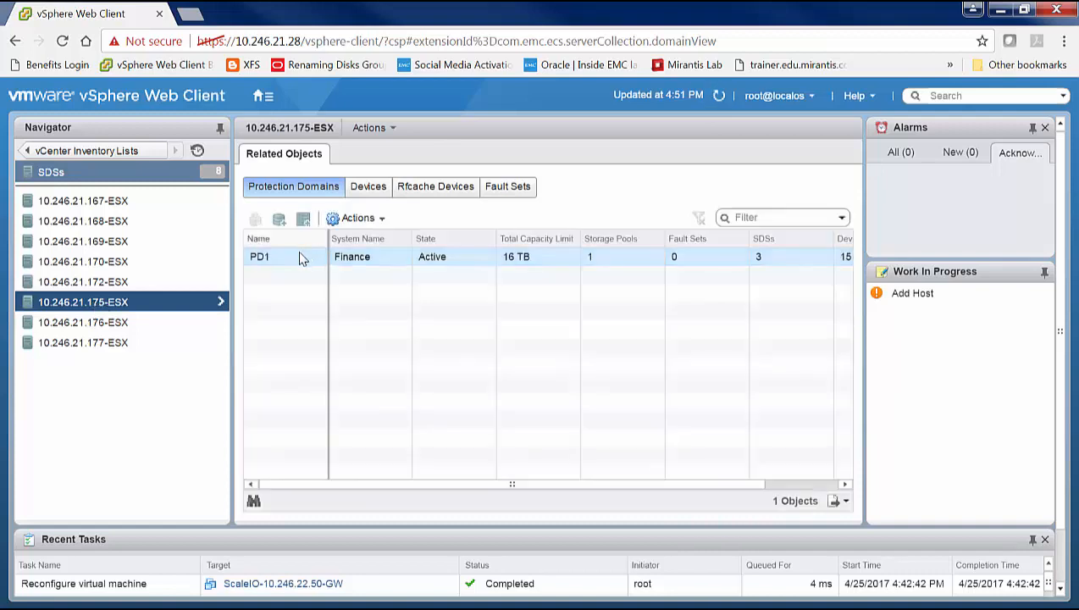
click(368, 187)
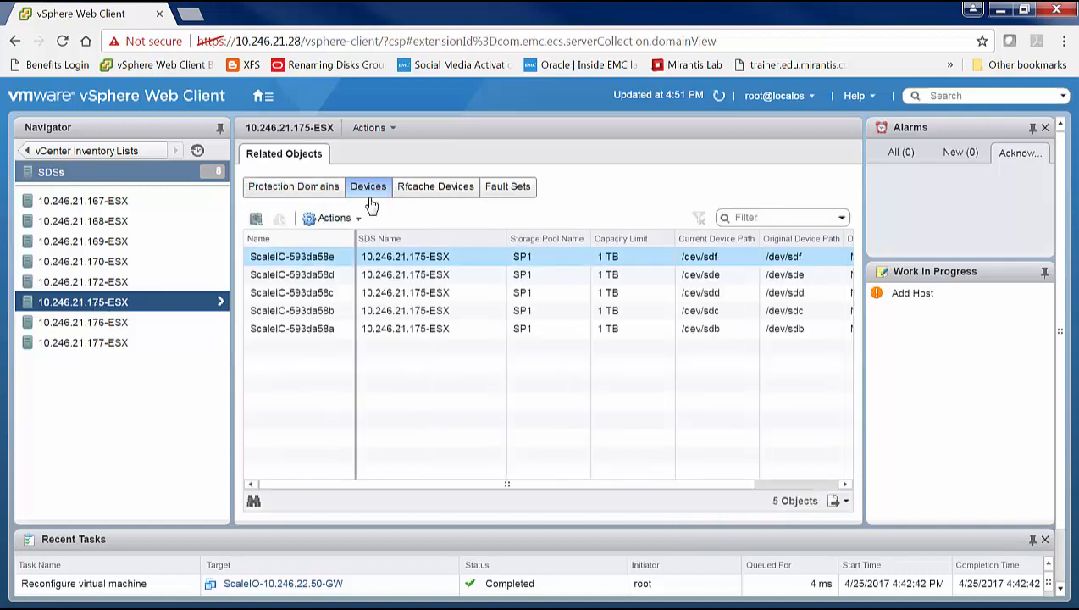
click(439, 193)
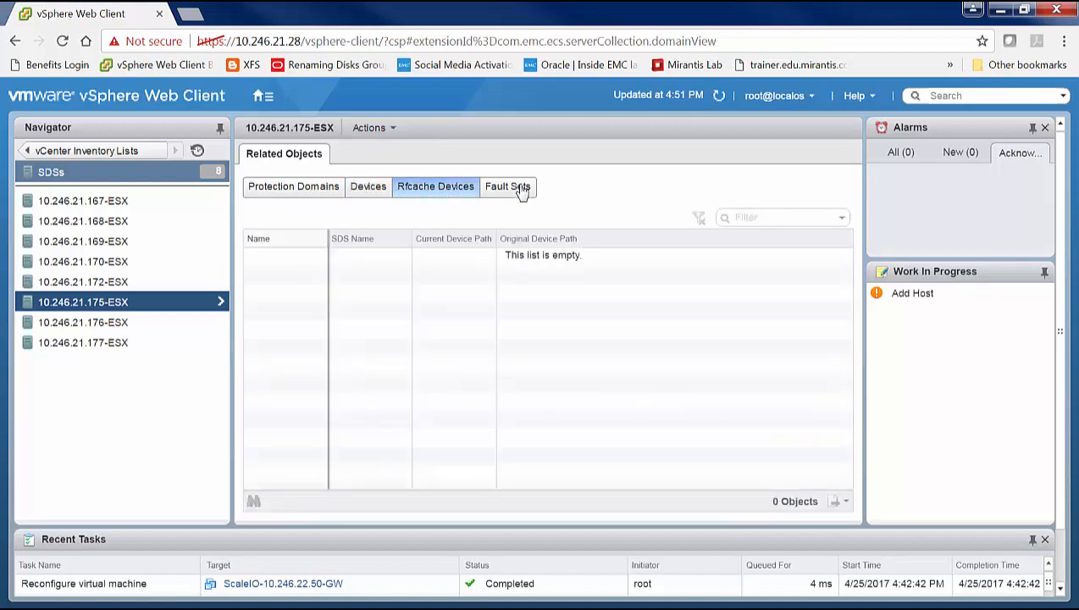
click(287, 190)
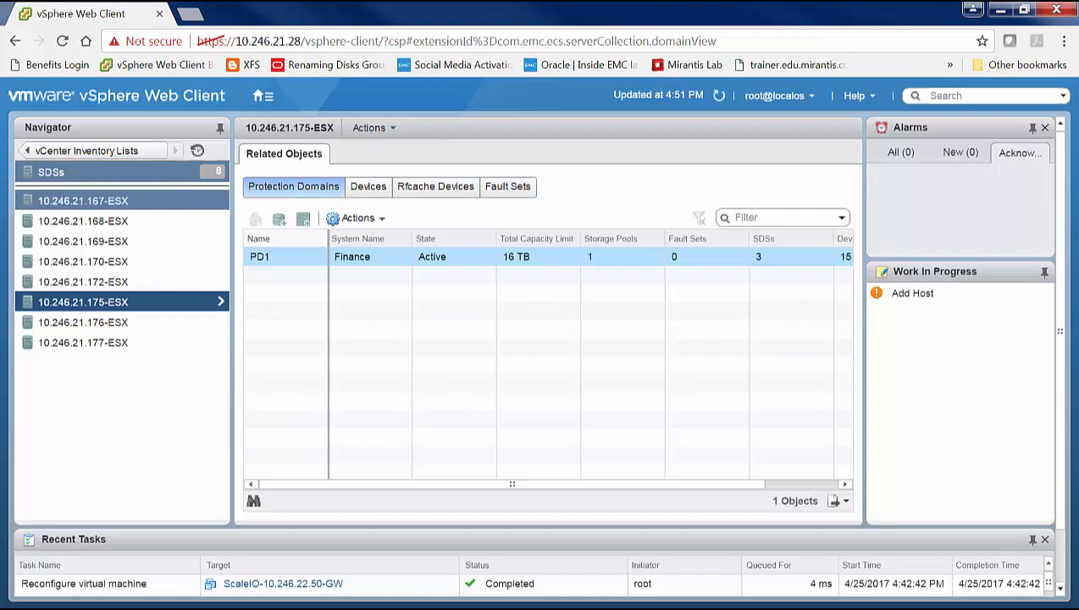
click(78, 151)
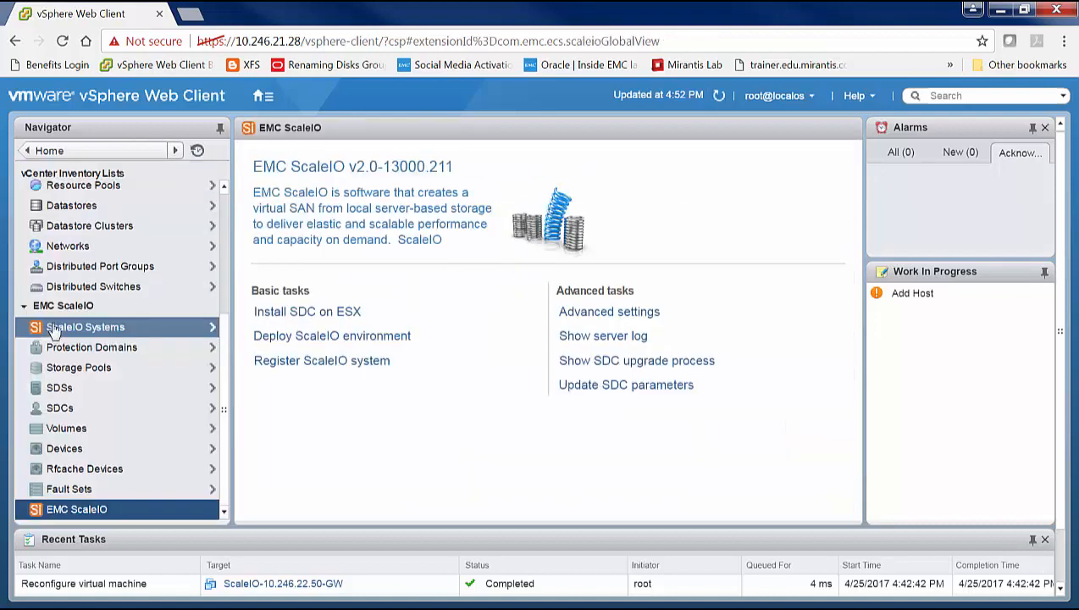
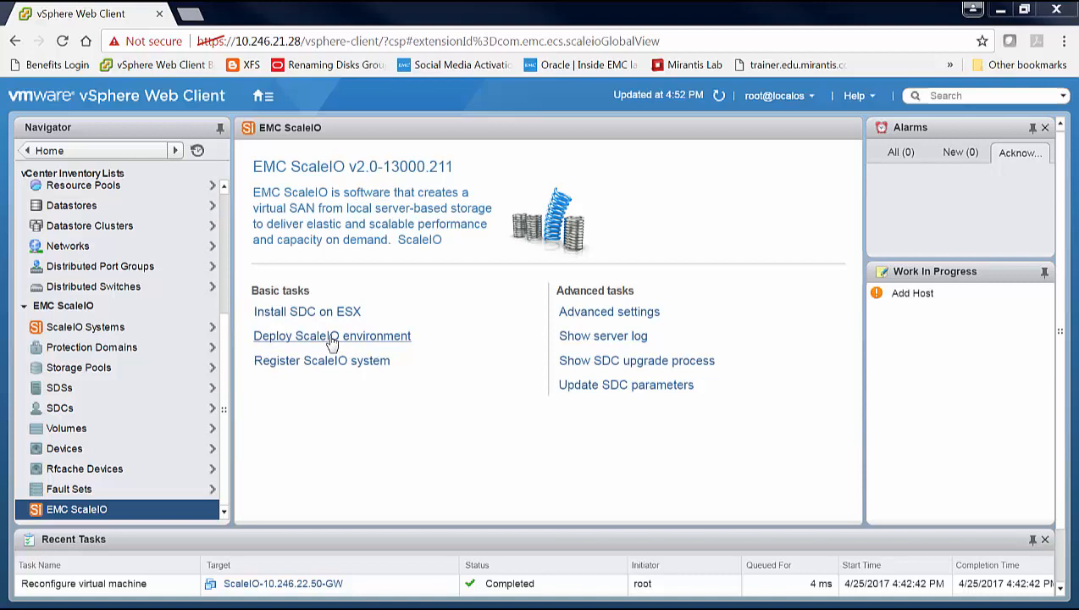
Step: Begin a new ScaleIO deployment that adds servers to the registered system Finance
click(332, 337)
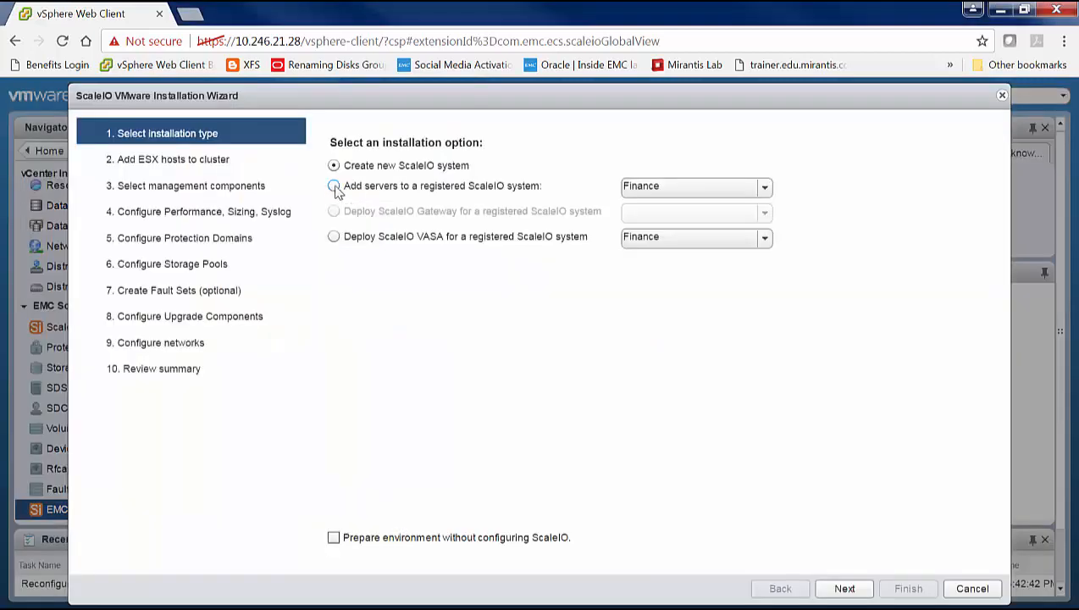
click(334, 186)
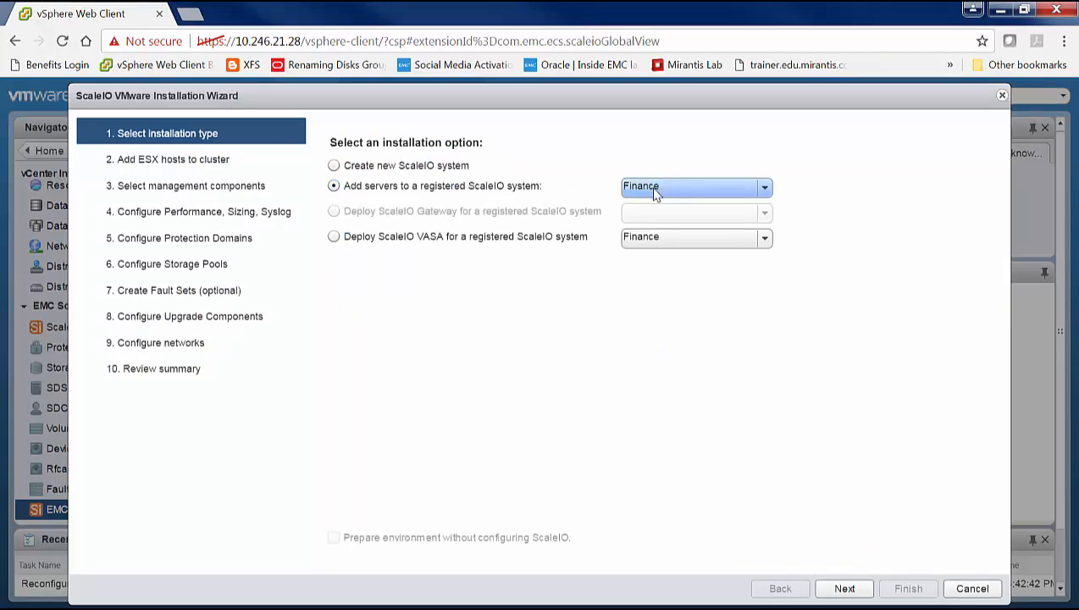
click(844, 588)
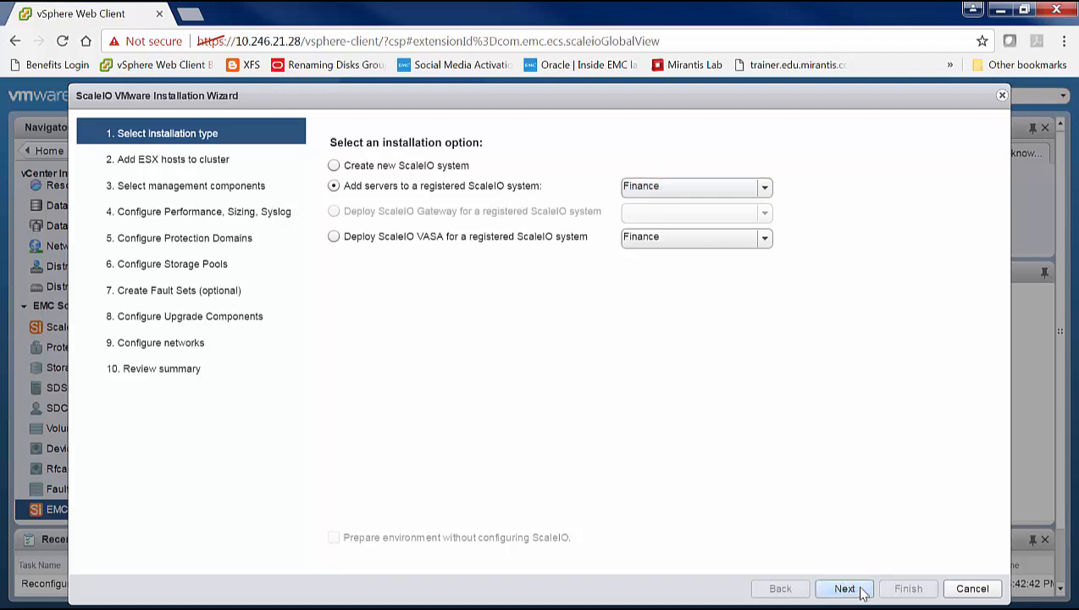
Step: Select ESX host 10.246.21.178 from 2U4N-Lab-Two for the system and keep the 3-node cluster without standby managers or tiebreakers
click(354, 176)
click(356, 193)
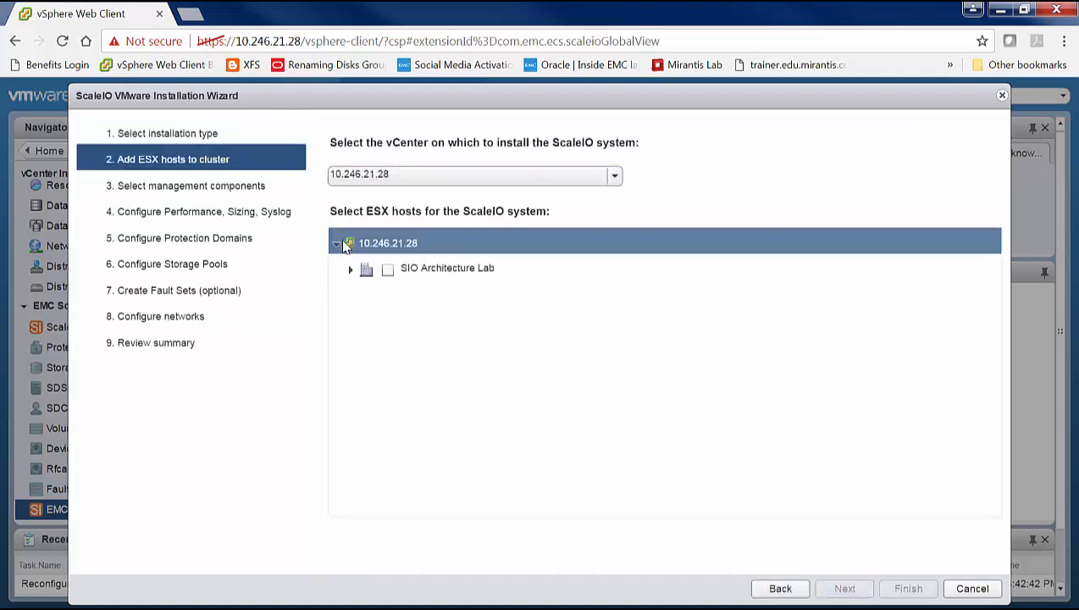
click(350, 270)
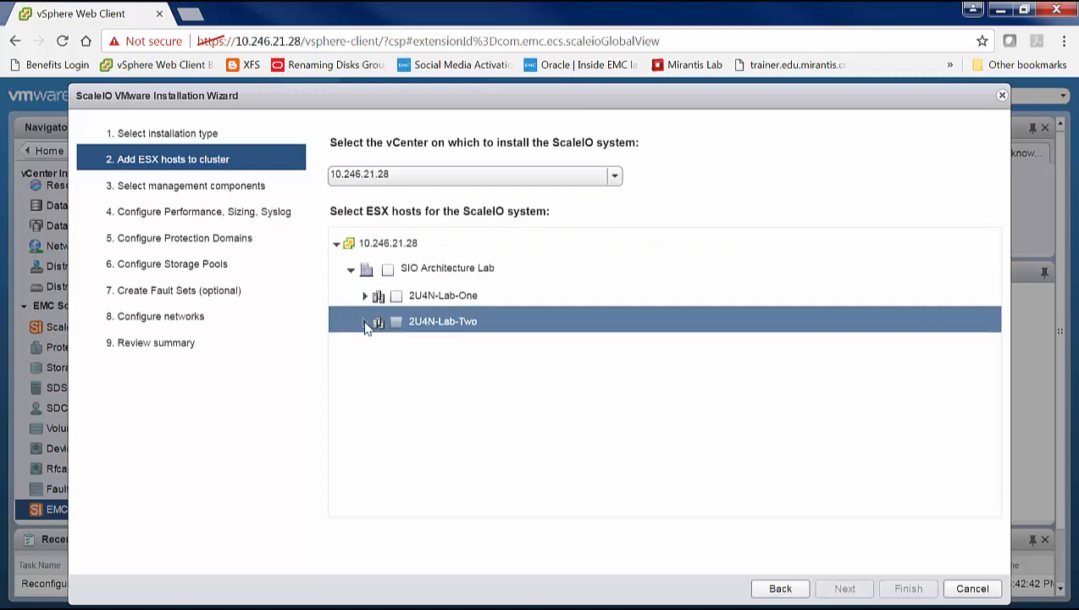
click(365, 322)
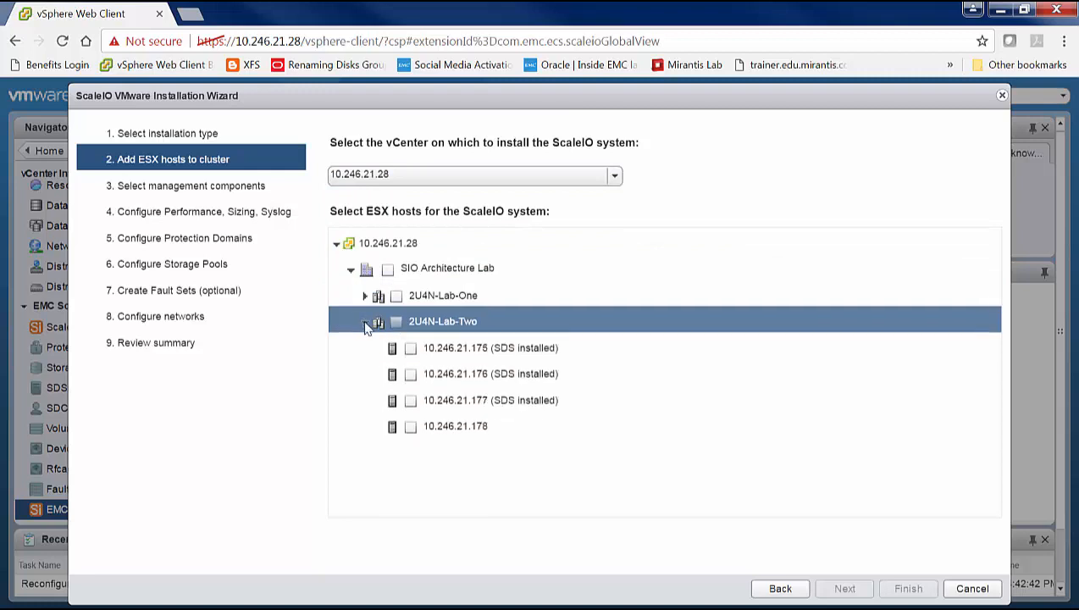
click(410, 427)
click(844, 590)
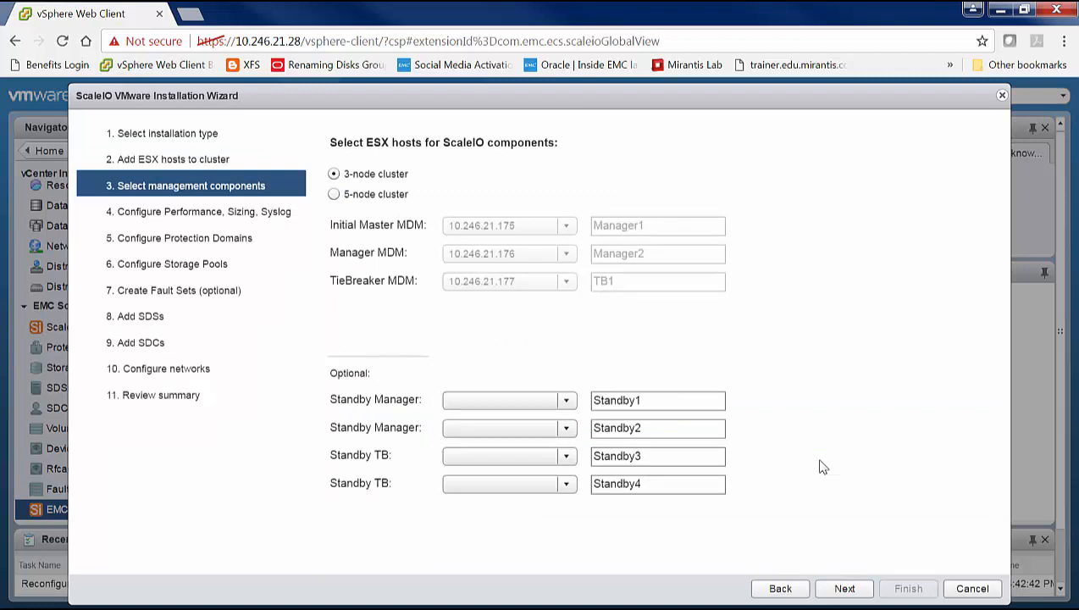
click(839, 590)
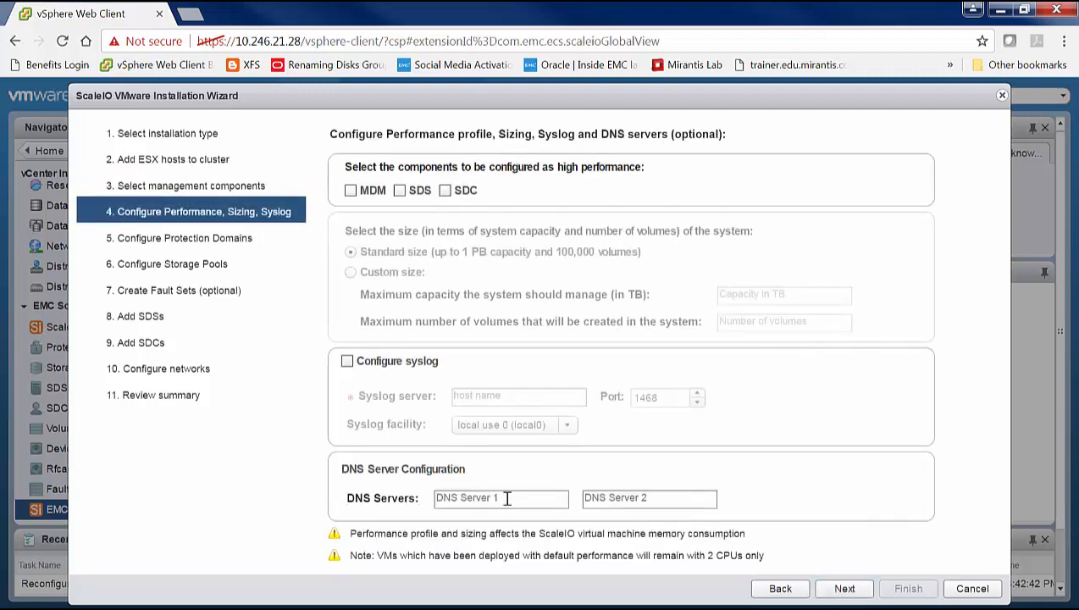
Step: Set the DNS servers to 10.246.21.11 and 10.246.21.12, leaving the performance profile and syslog options disabled
click(506, 500)
text(10.246.21.11)
key(Tab)
text(10.246.21.12)
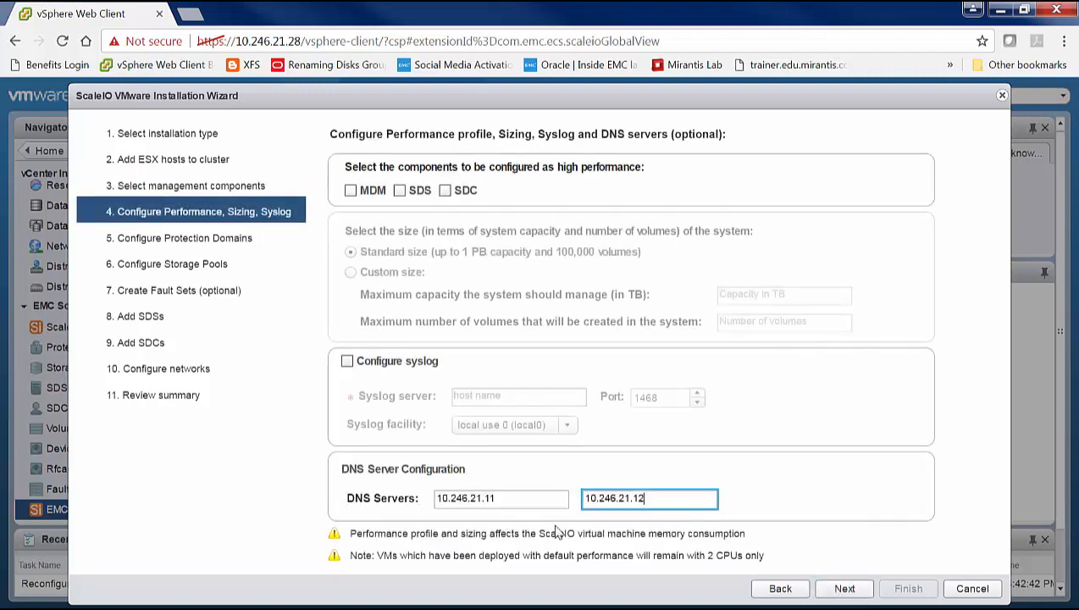
click(843, 587)
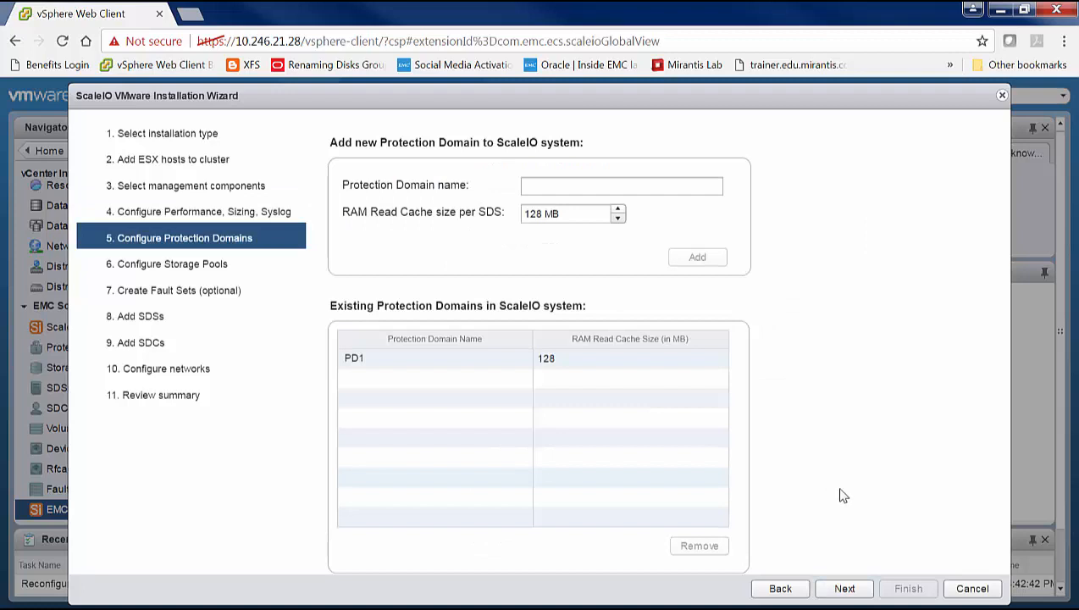
Step: Keep the existing protection domain and storage pool without fault sets, and add SIO Architecture Lab as SDS in PD1
click(844, 586)
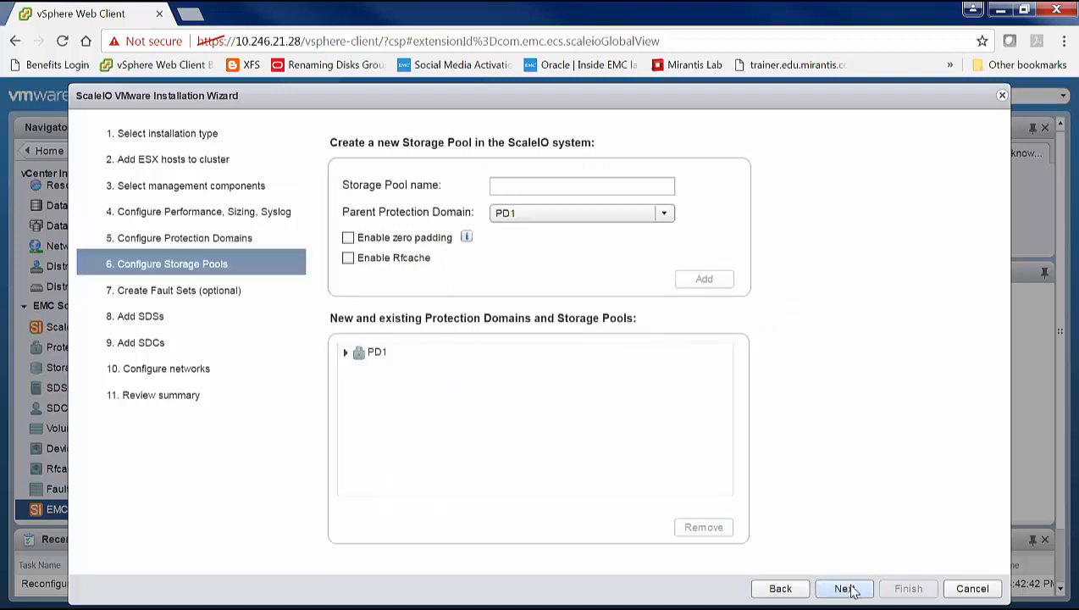
click(851, 590)
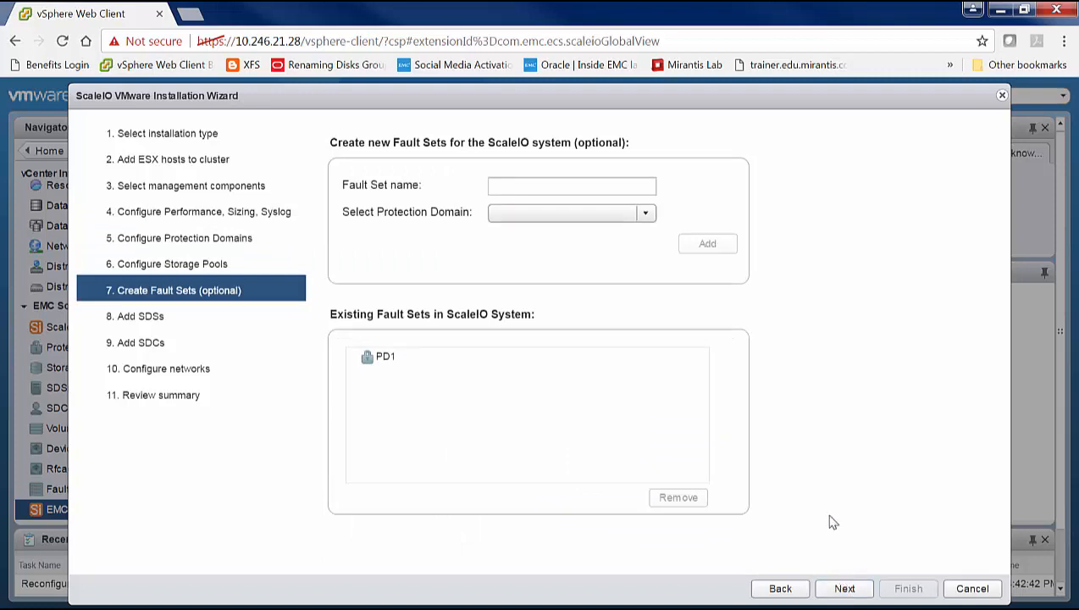
click(846, 589)
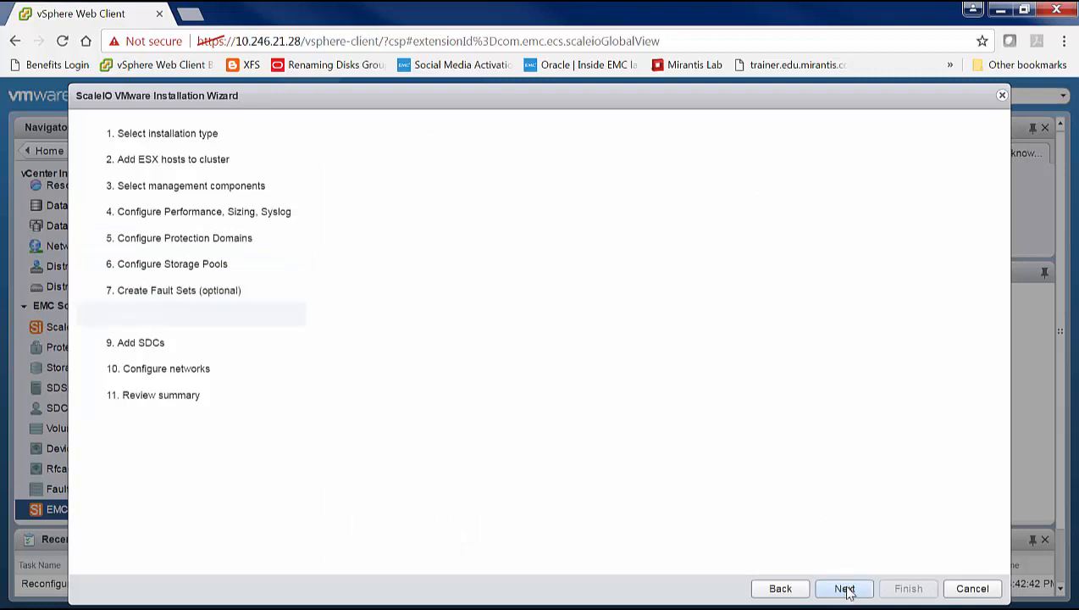
click(614, 188)
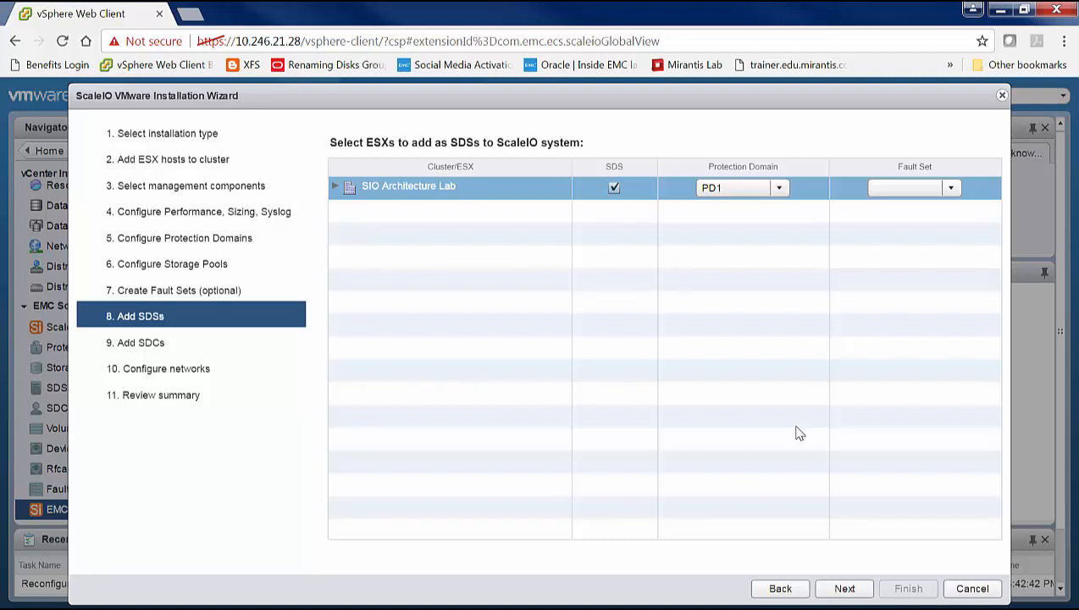
click(855, 584)
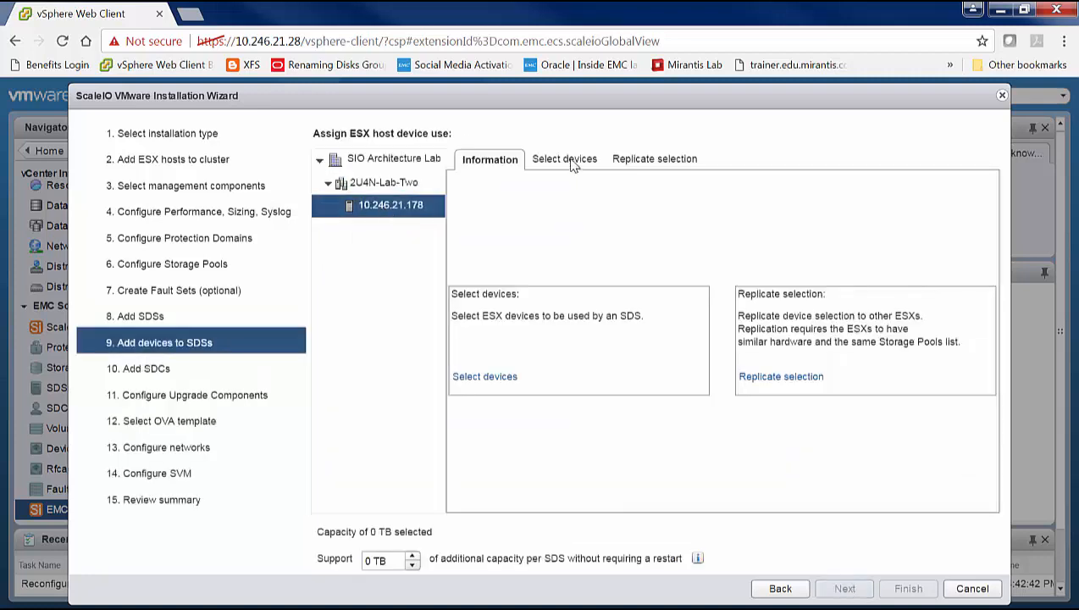
Step: Assign the five 1117 GB devices of host 10.246.21.178 to the SDS in storage pool SP1 (PD1), leaving out the 372 GB device
click(572, 165)
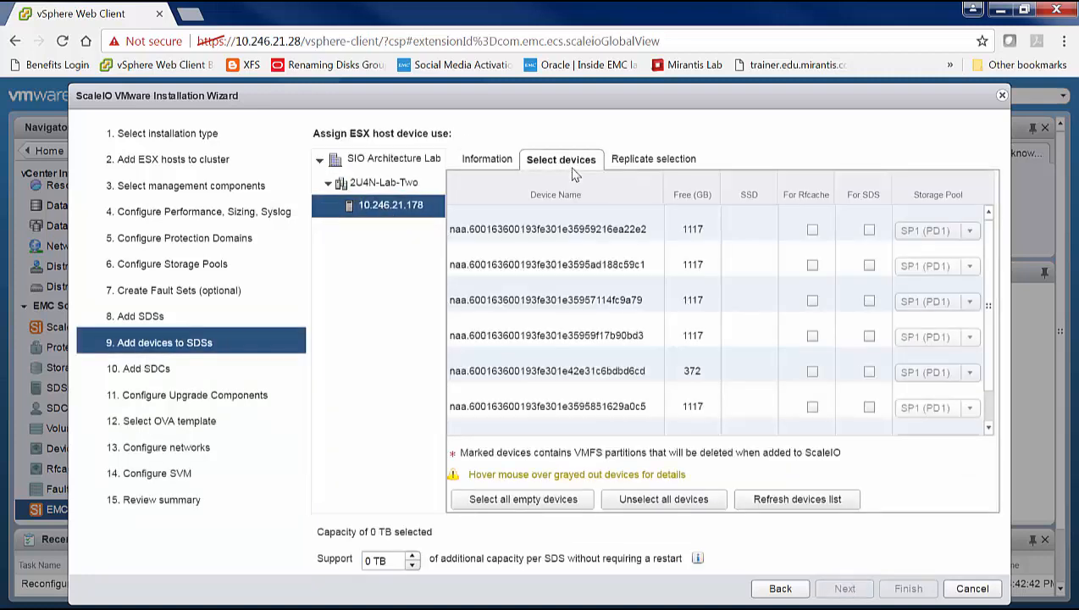
click(869, 229)
click(869, 265)
click(869, 300)
click(869, 337)
click(870, 407)
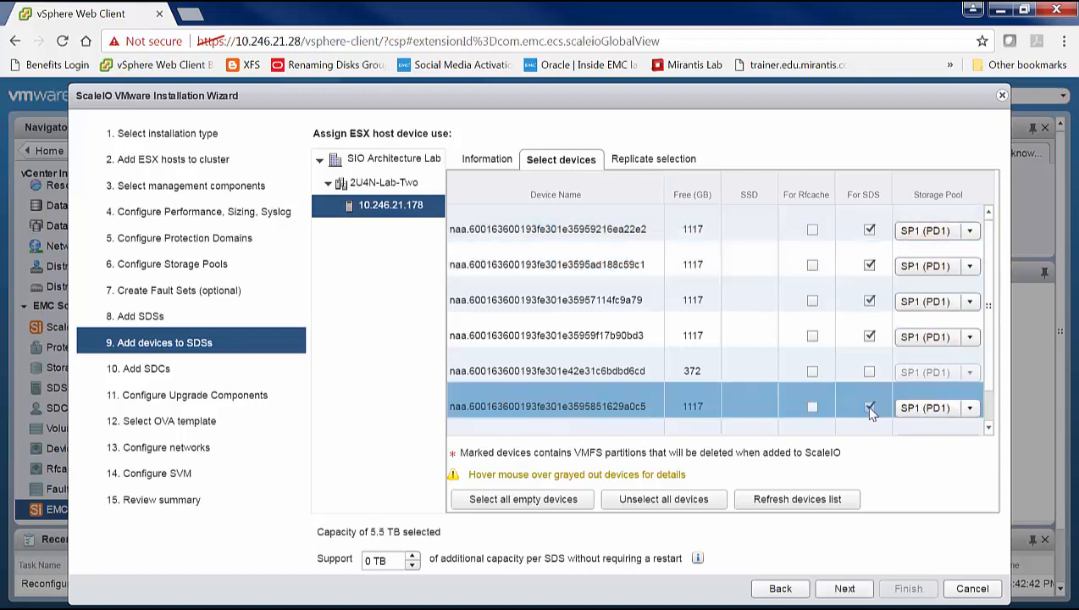
click(845, 588)
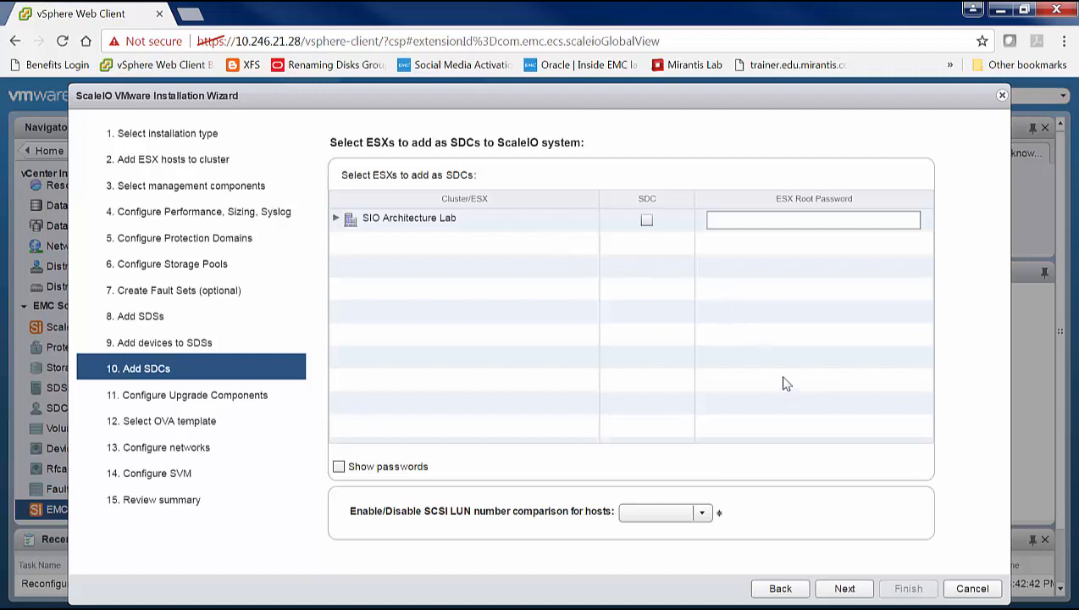
Step: Add no SDCs, and enter, confirm and test the LIA password for the upgrade components
click(845, 589)
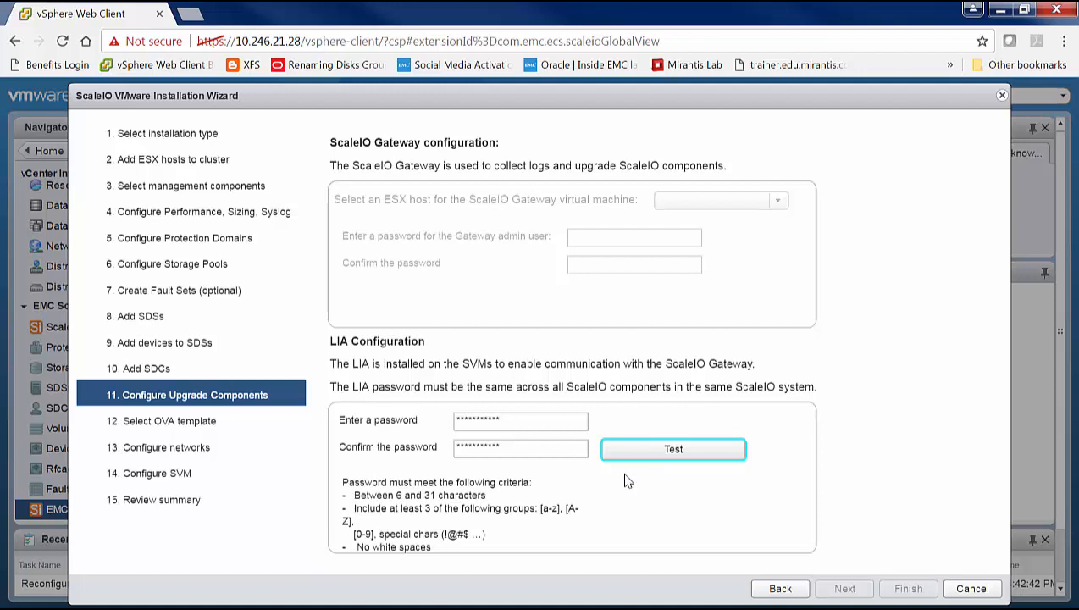
click(627, 451)
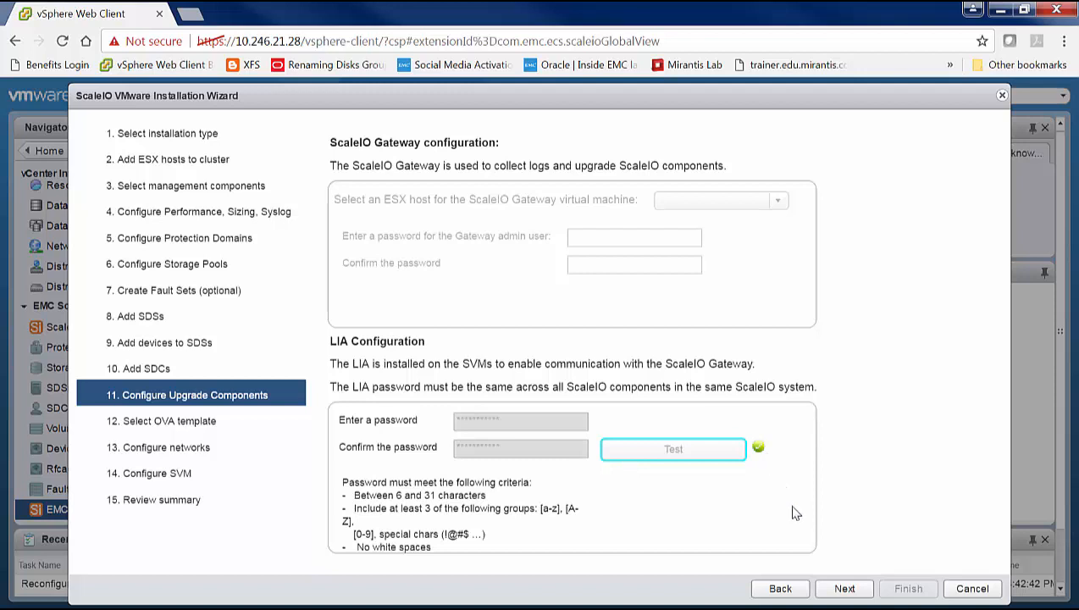
click(845, 589)
Step: Select the EMC ScaleIO SVM Template (v2.0.13000.211) 1 and enter and confirm the new root password
click(632, 201)
click(584, 232)
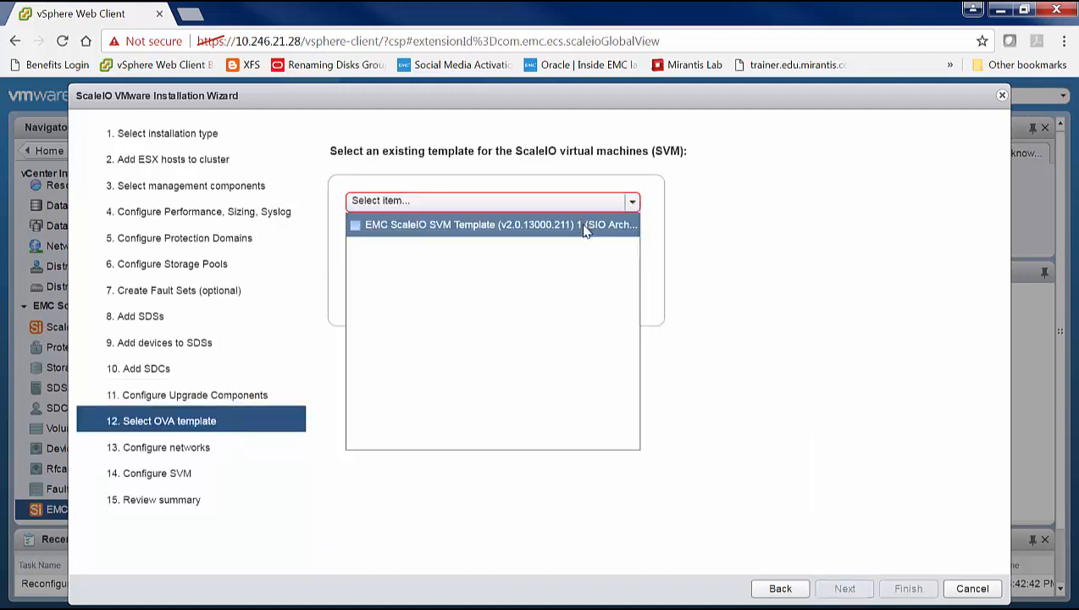
click(693, 221)
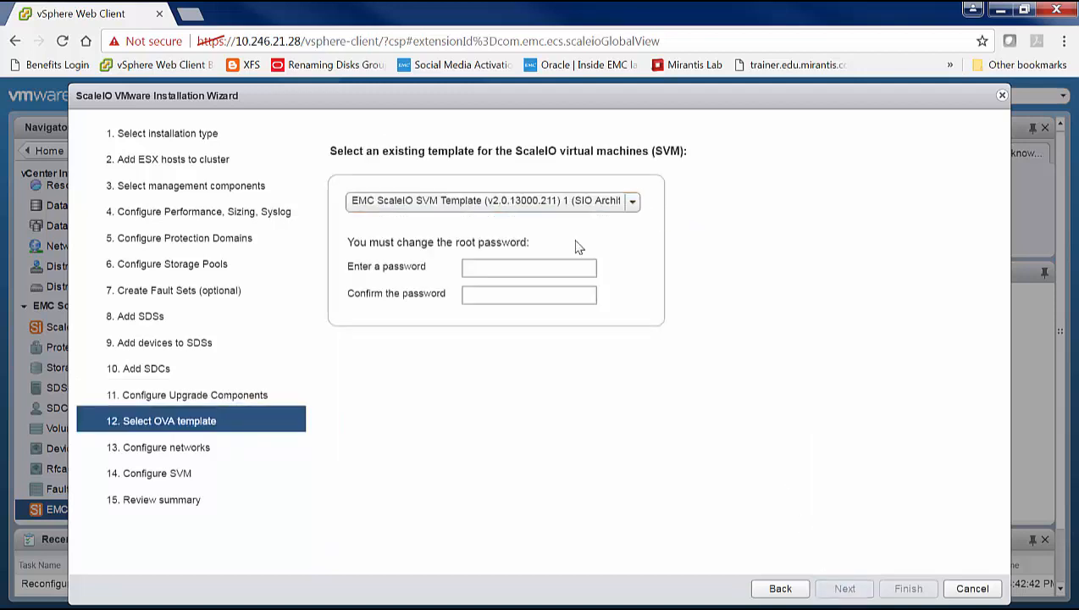
click(549, 268)
text(***)
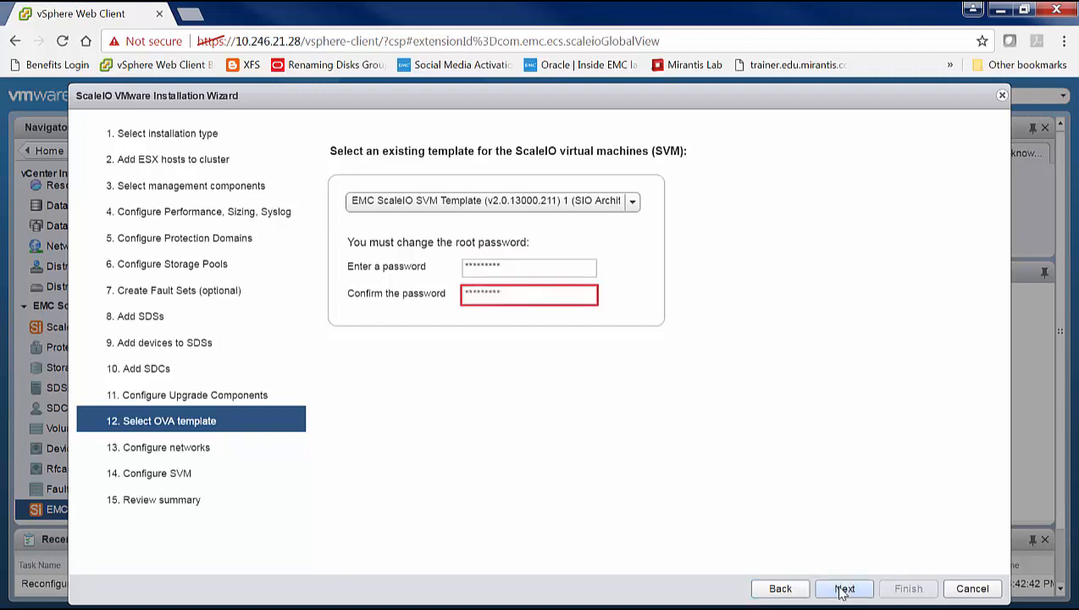
click(842, 592)
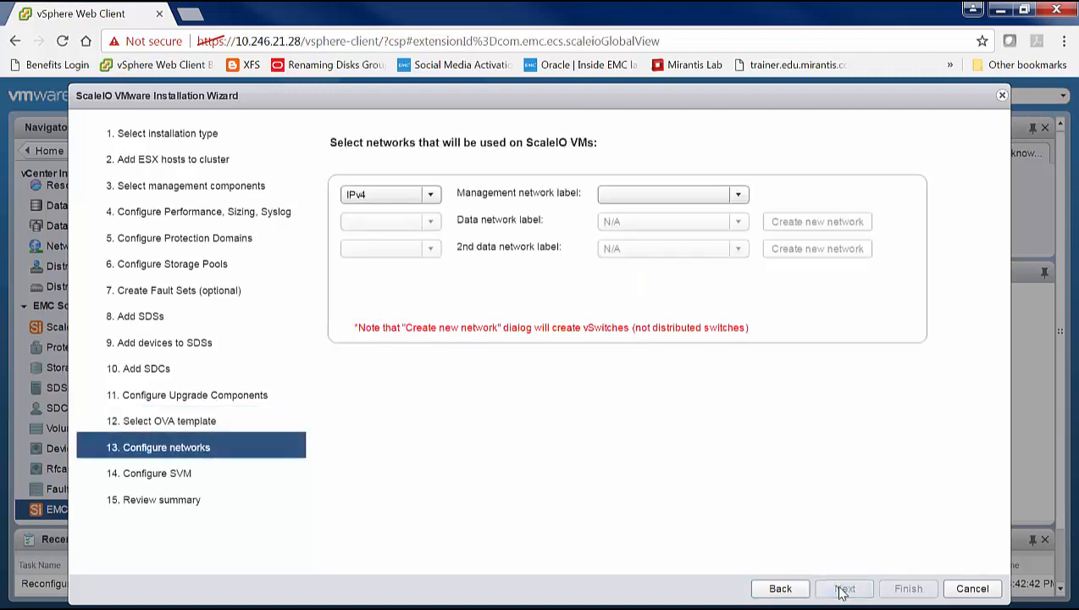
Step: Use vlan 22 as the IPv4 management network, with vlan 301 and vlan 302 as the first and second data networks
click(677, 194)
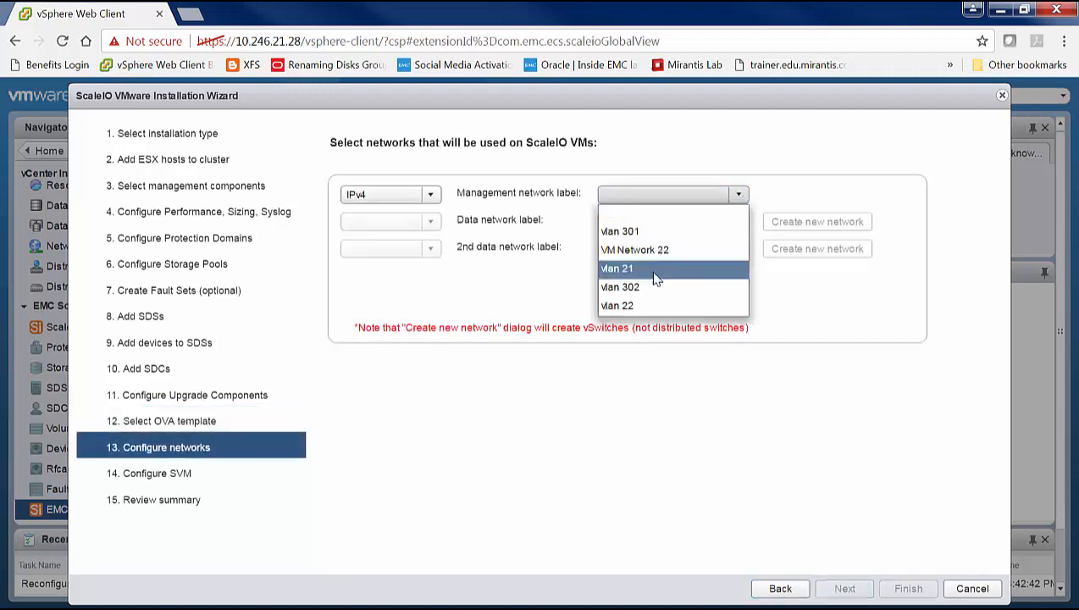
click(652, 305)
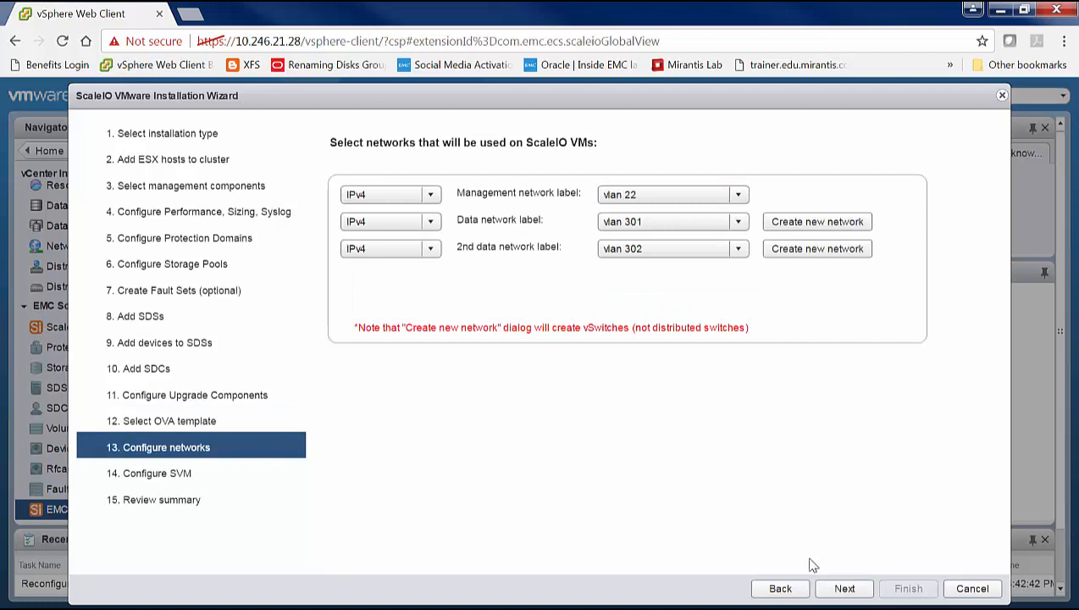
click(845, 590)
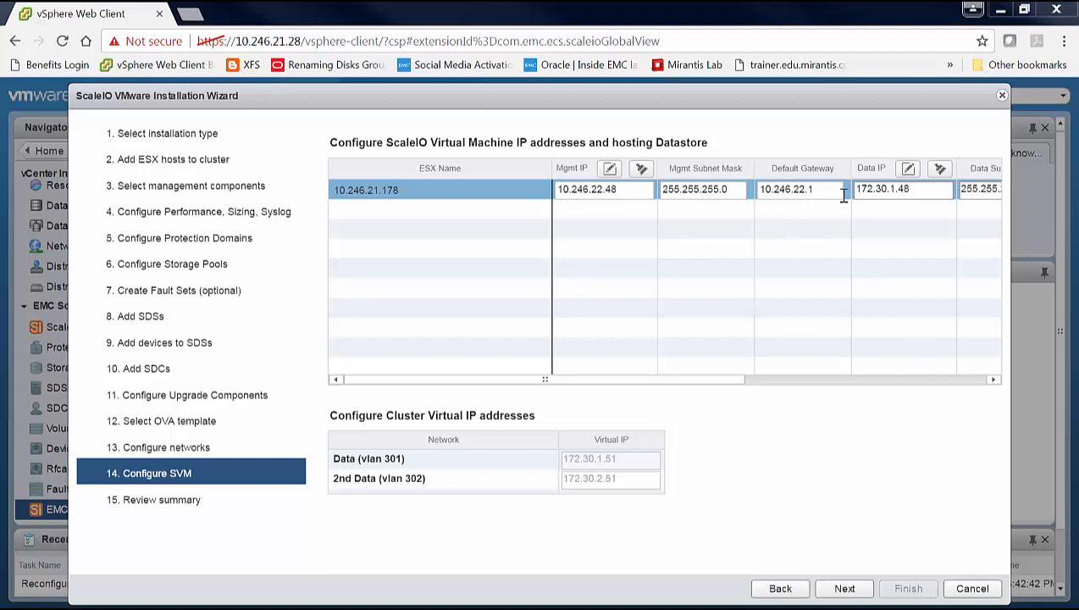
Step: Configure the new SVM with management IP 10.246.22.48, gateway 10.246.22.1, data IPs 172.30.1.48 and 172.30.2.48, and 255.255.255.0 masks
click(955, 381)
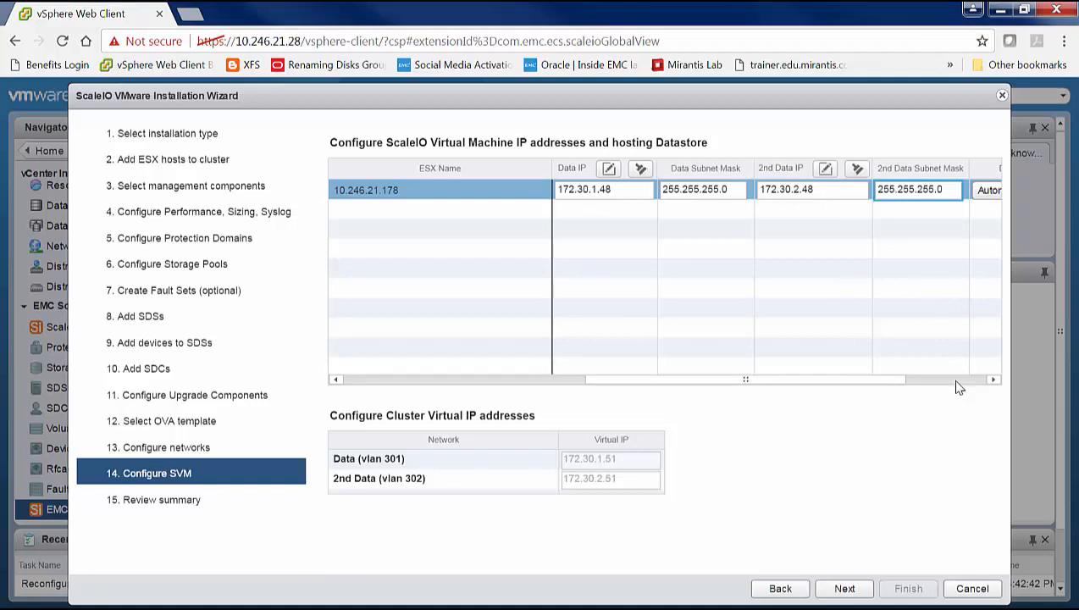
click(844, 586)
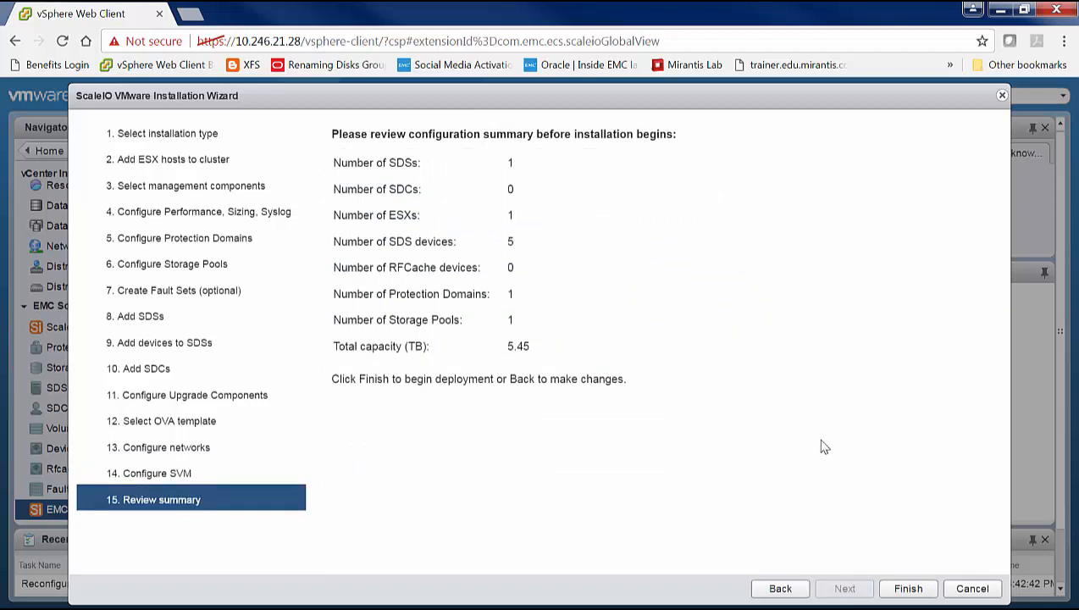
Step: Start the deployment by authenticating with the ScaleIO admin password, and finish the deployment process when its tasks are done
click(908, 589)
click(651, 327)
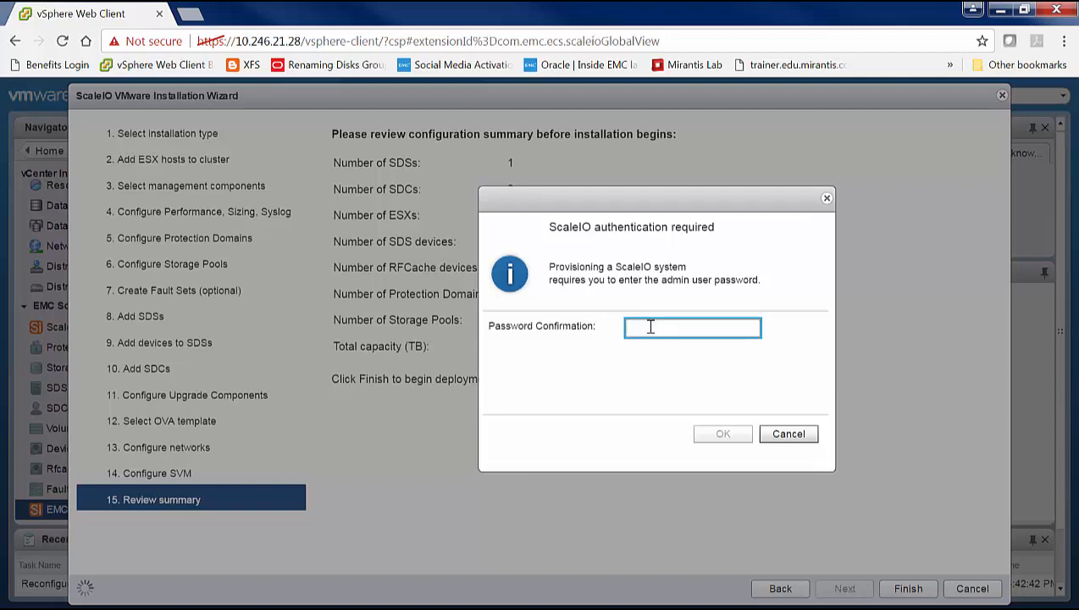
text(********)
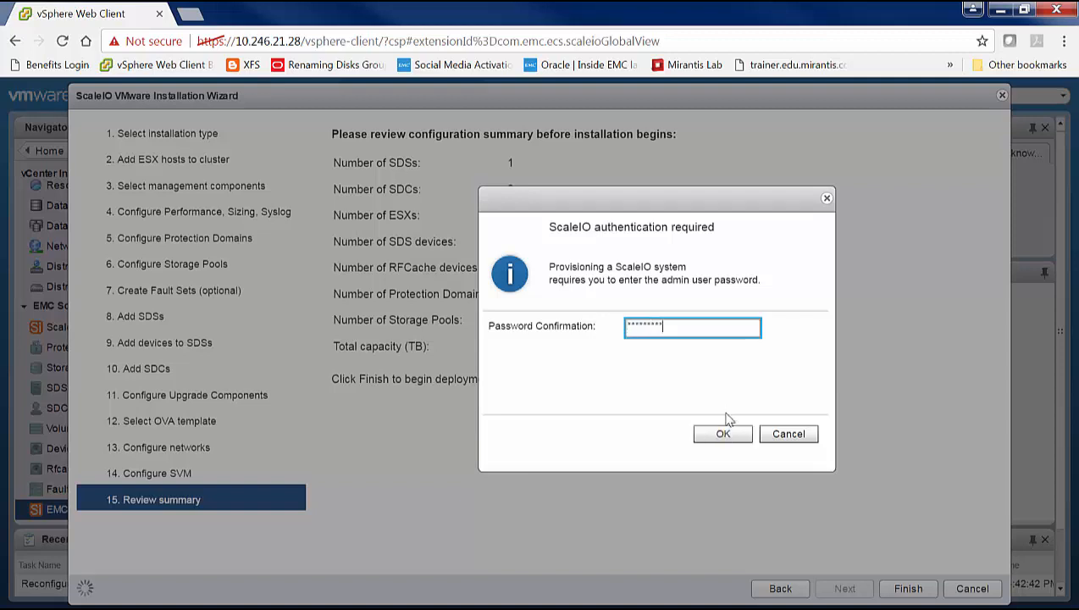
click(729, 439)
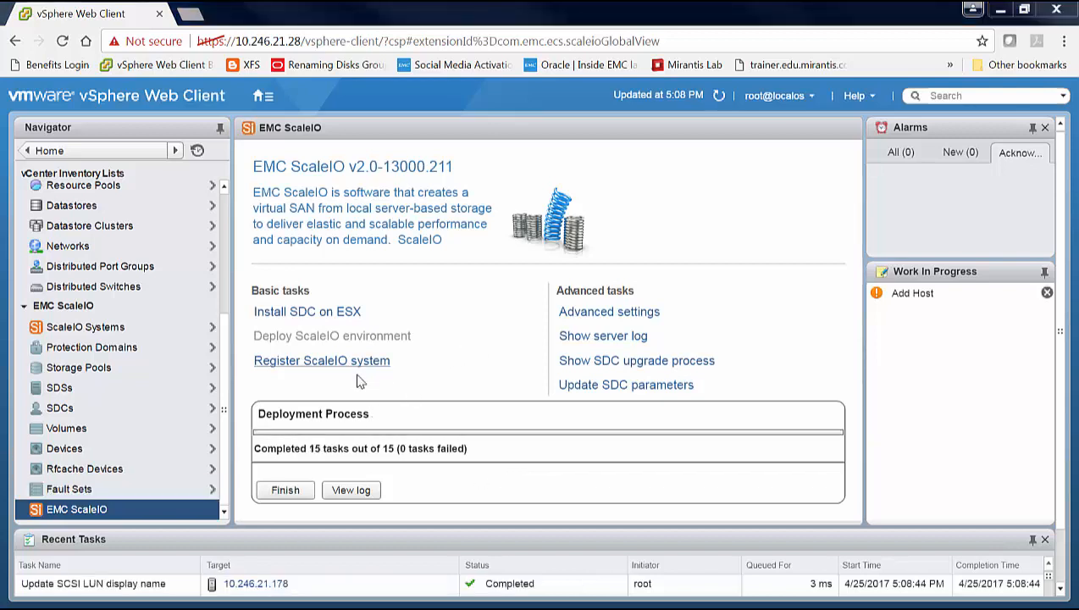
click(286, 486)
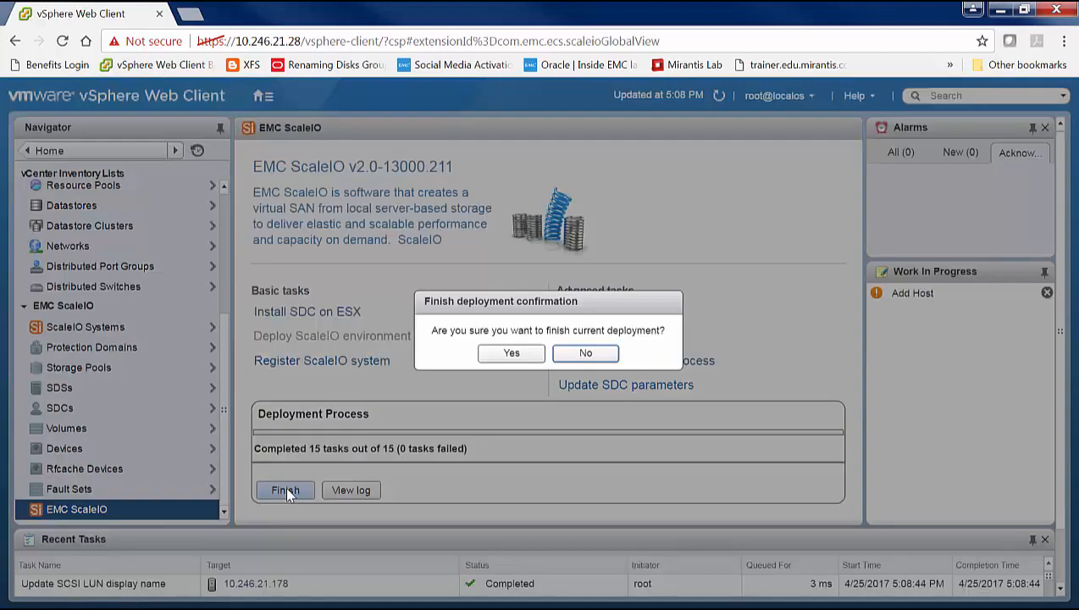
click(510, 353)
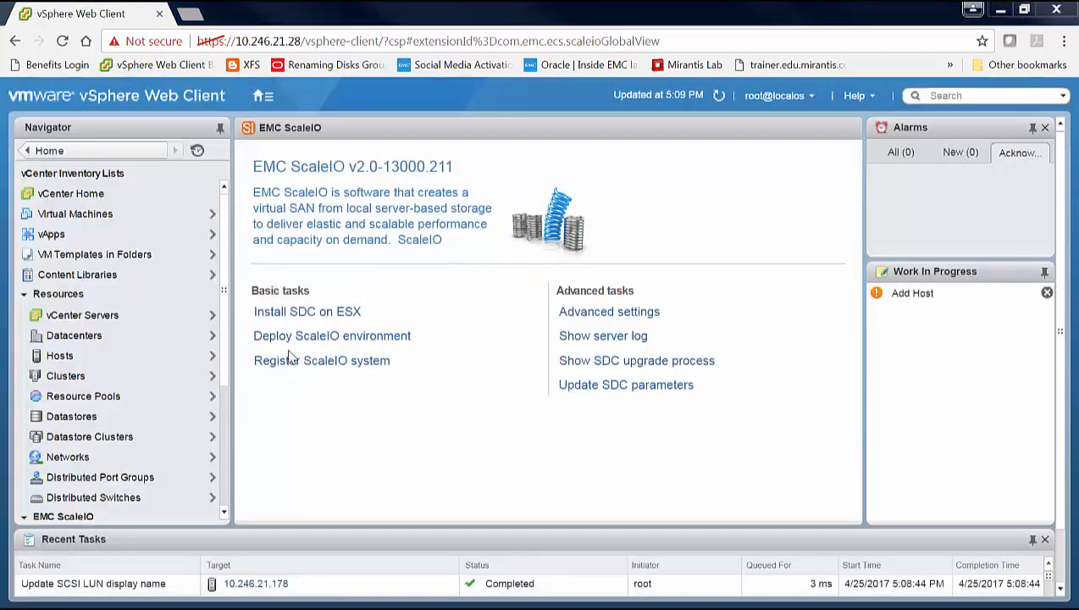
Step: Go to Hosts and Clusters and inspect the summary, notes and hardware of virtual machine ScaleIO-10.246.22.48
click(262, 96)
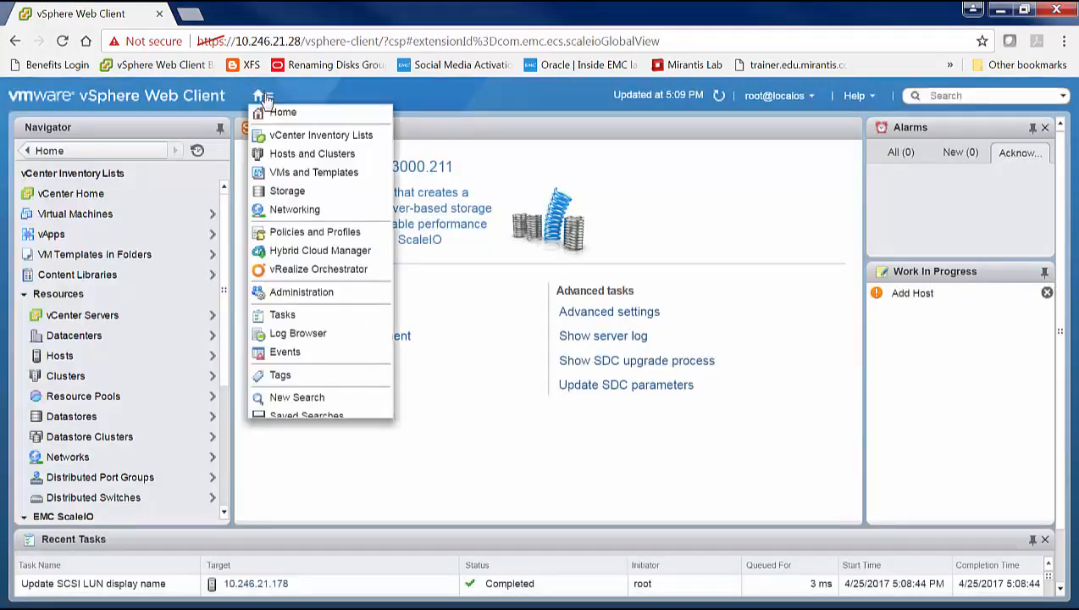
click(301, 154)
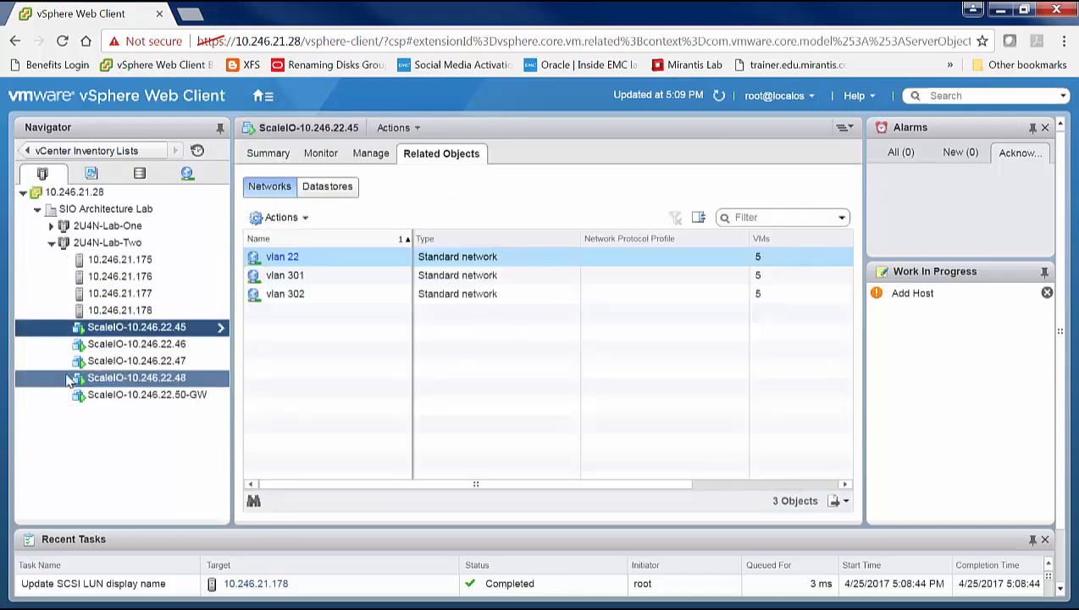
click(108, 379)
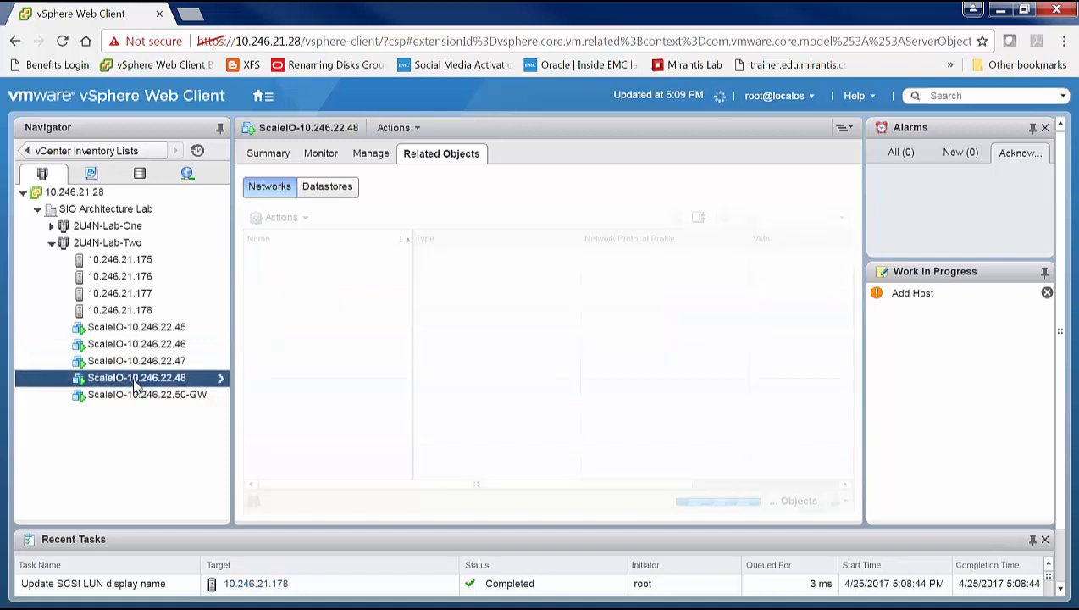
click(266, 155)
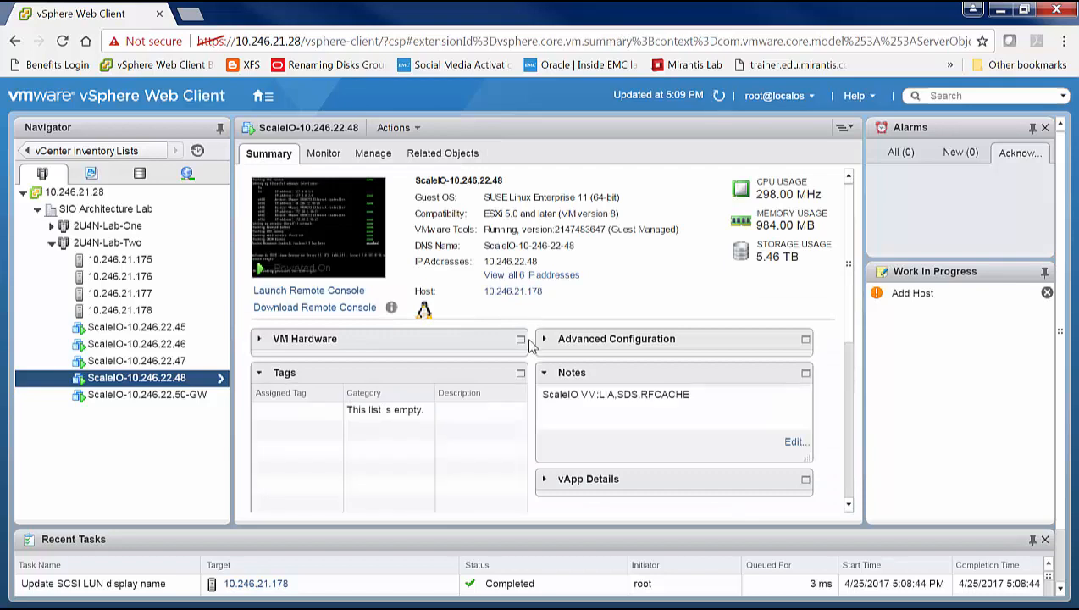
double_click(624, 394)
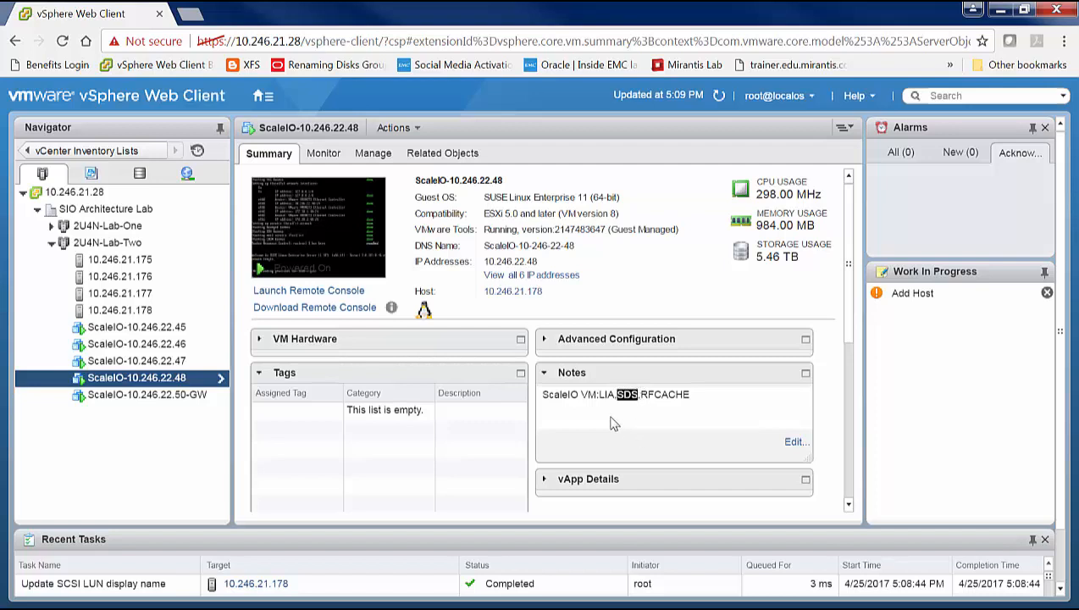
drag(598, 395, 724, 395)
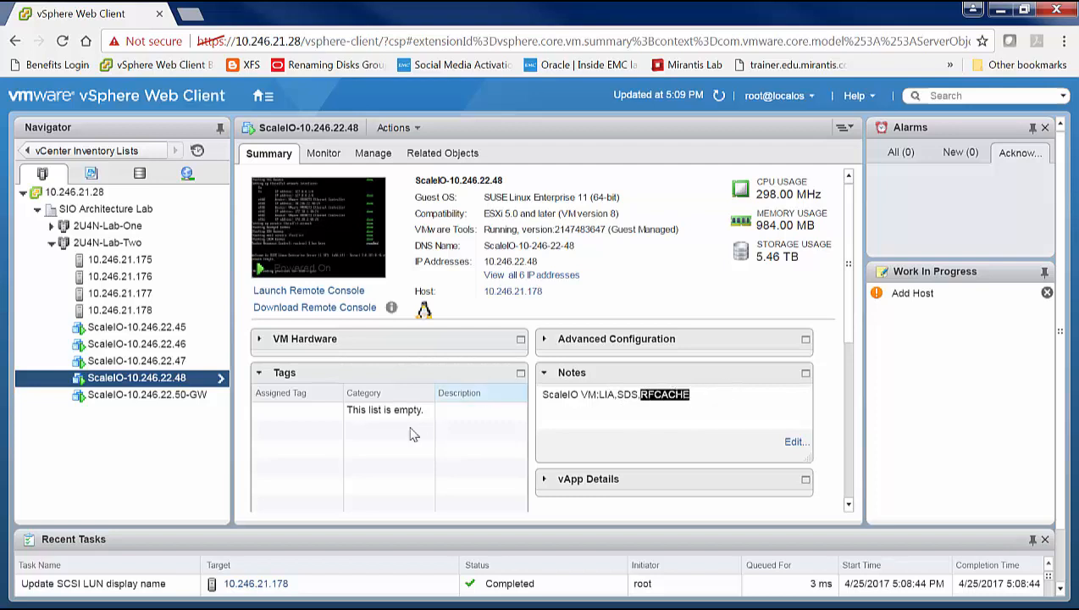
click(366, 344)
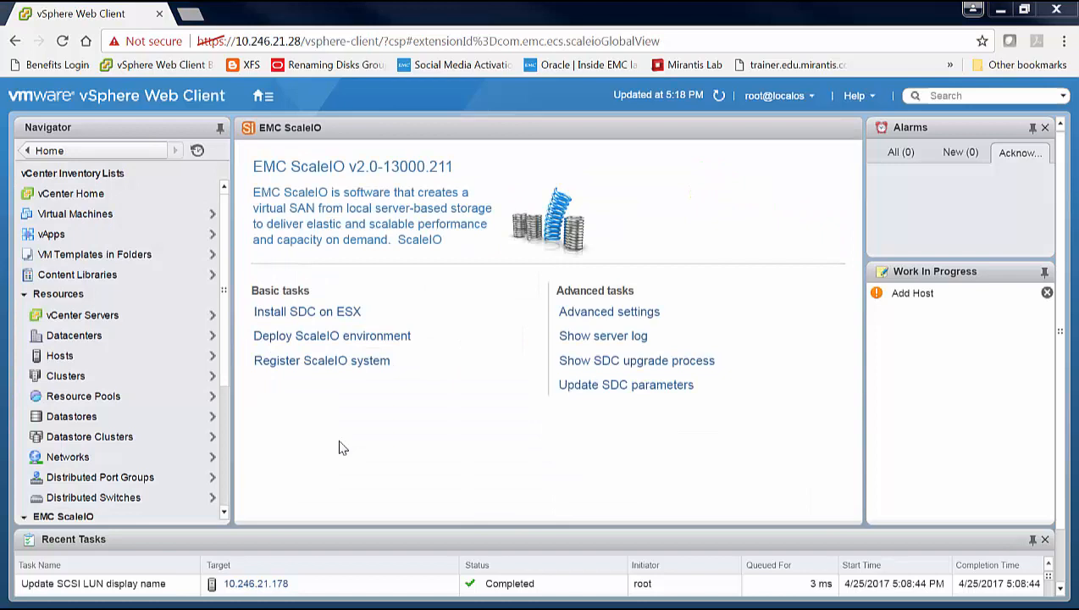
Step: Open the advanced settings of EMC ScaleIO
click(581, 315)
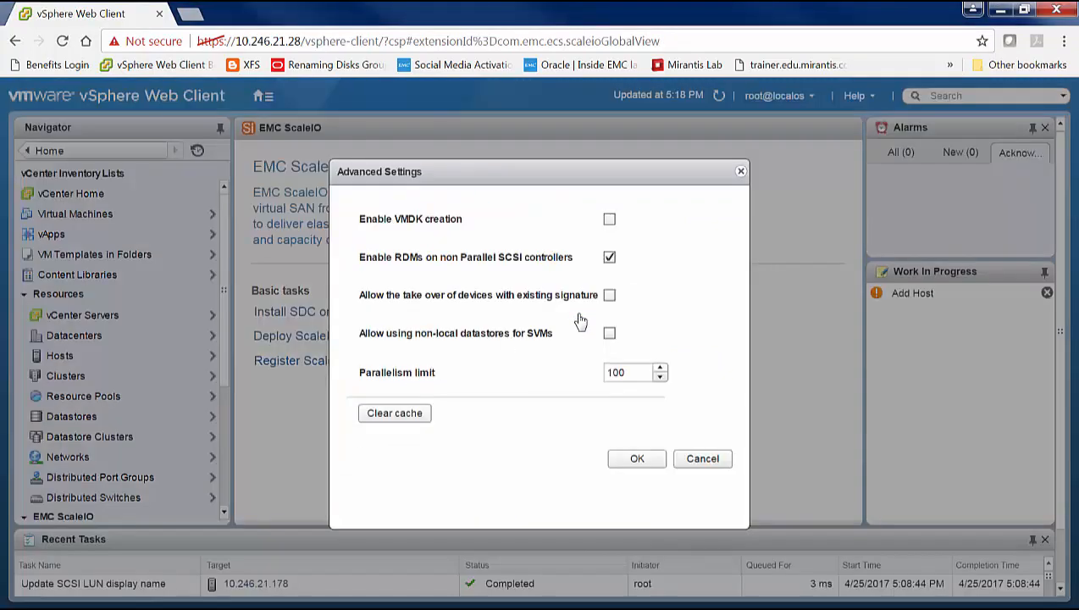